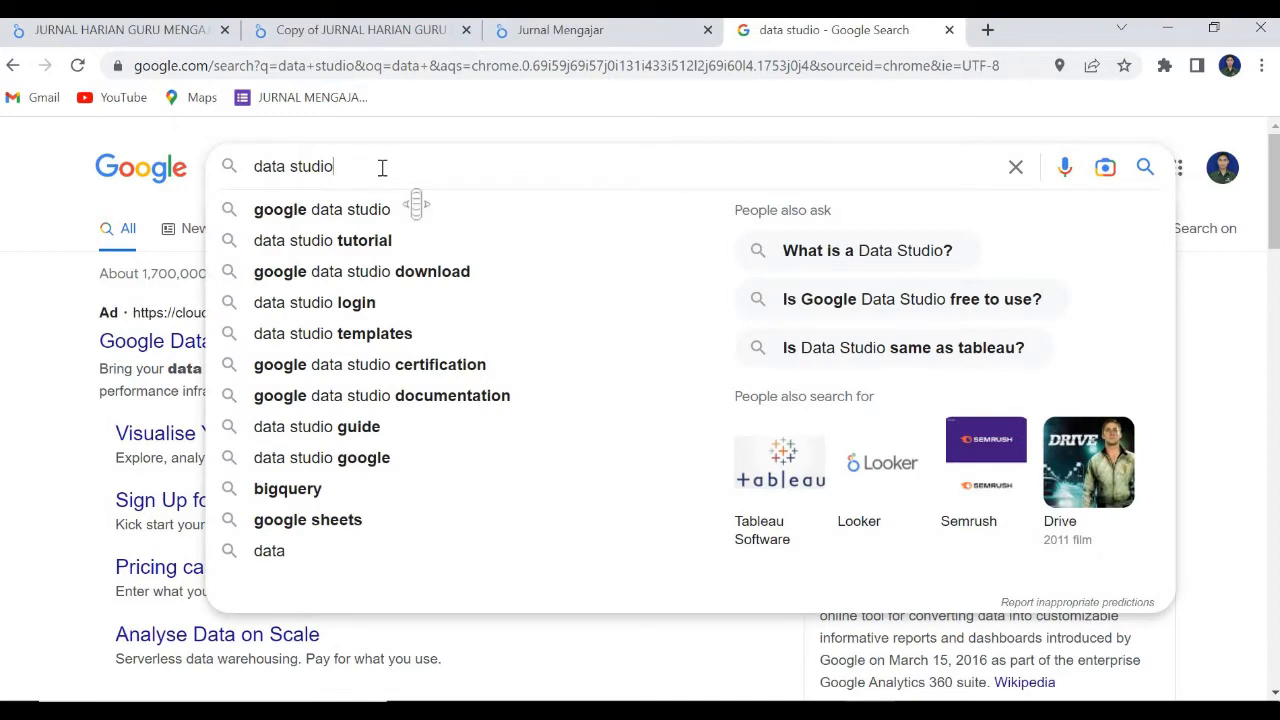
Open Looker Studio through a Google search for "data studio" and create a blank report.
key("Return")
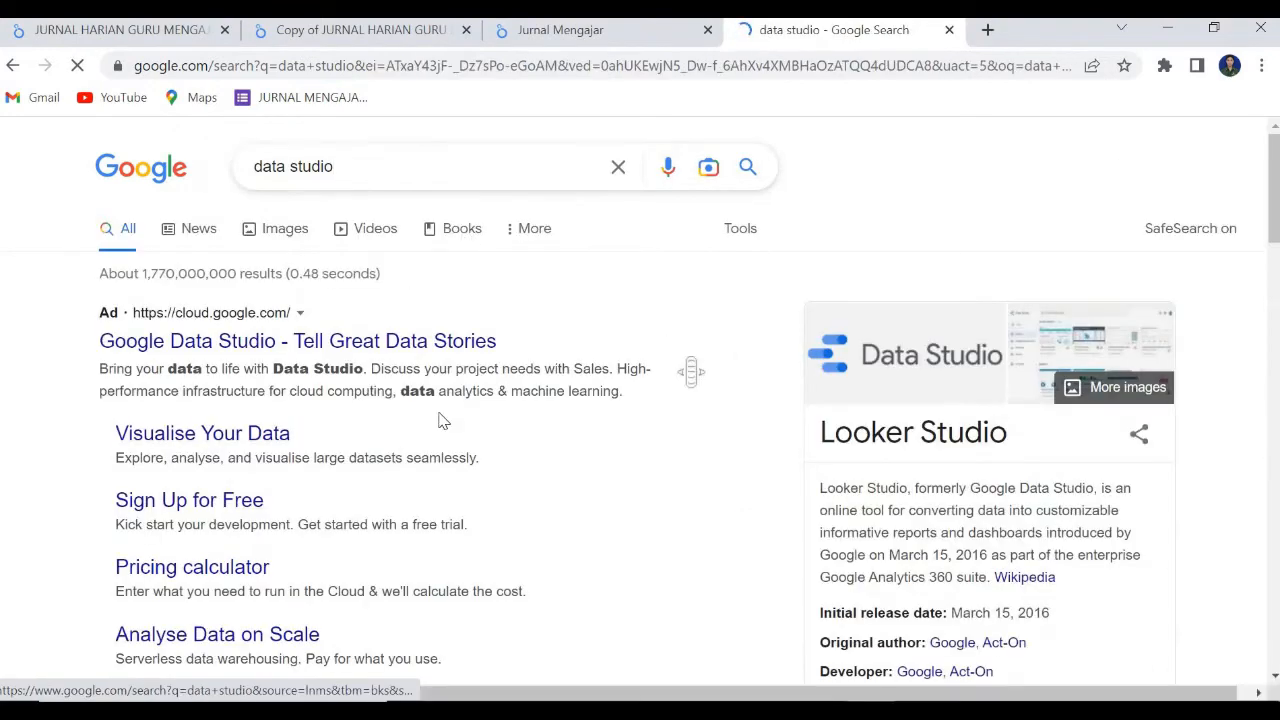
scroll(178, 503, "down", 3)
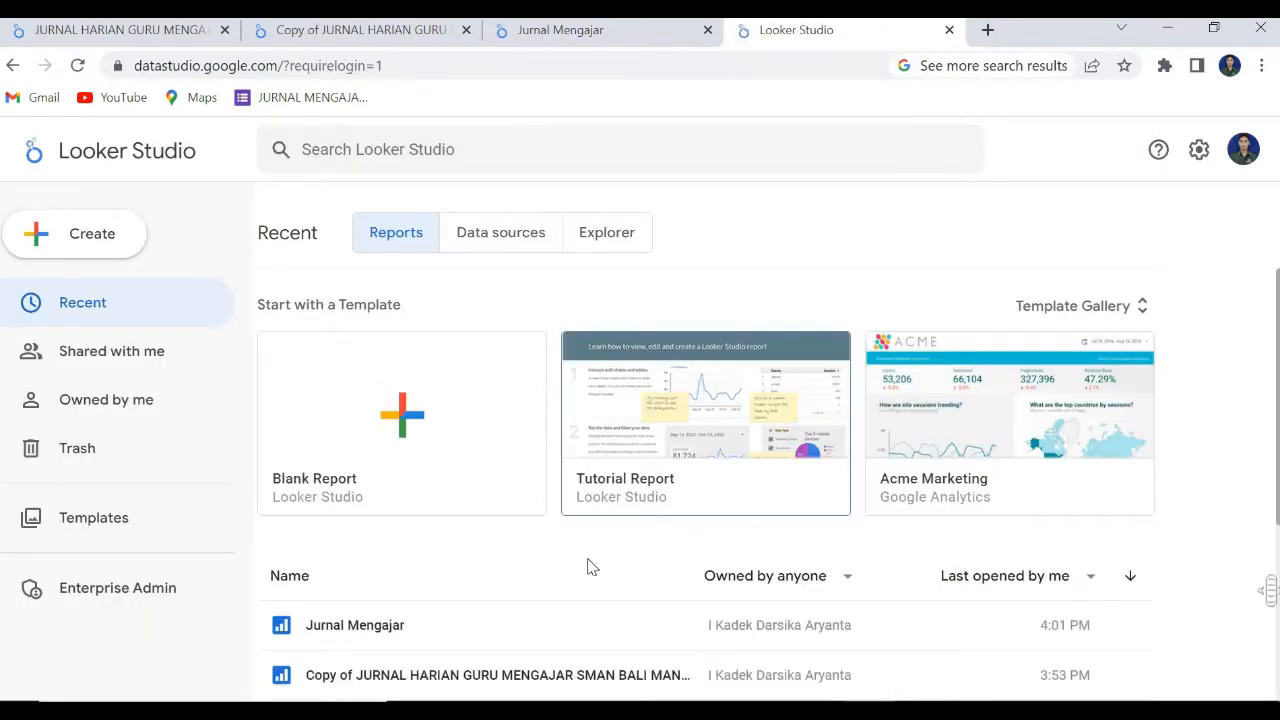
scroll(397, 587, "down", 2)
scroll(397, 587, "up", 2)
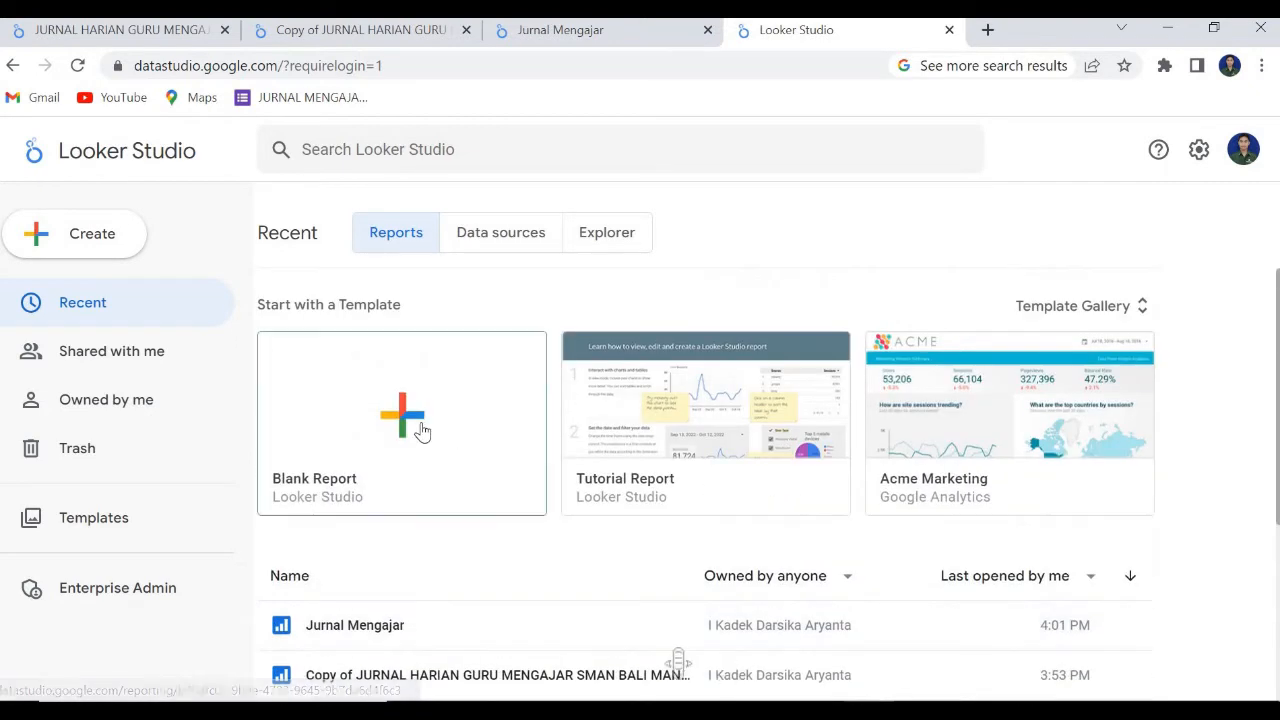
left_click(421, 430)
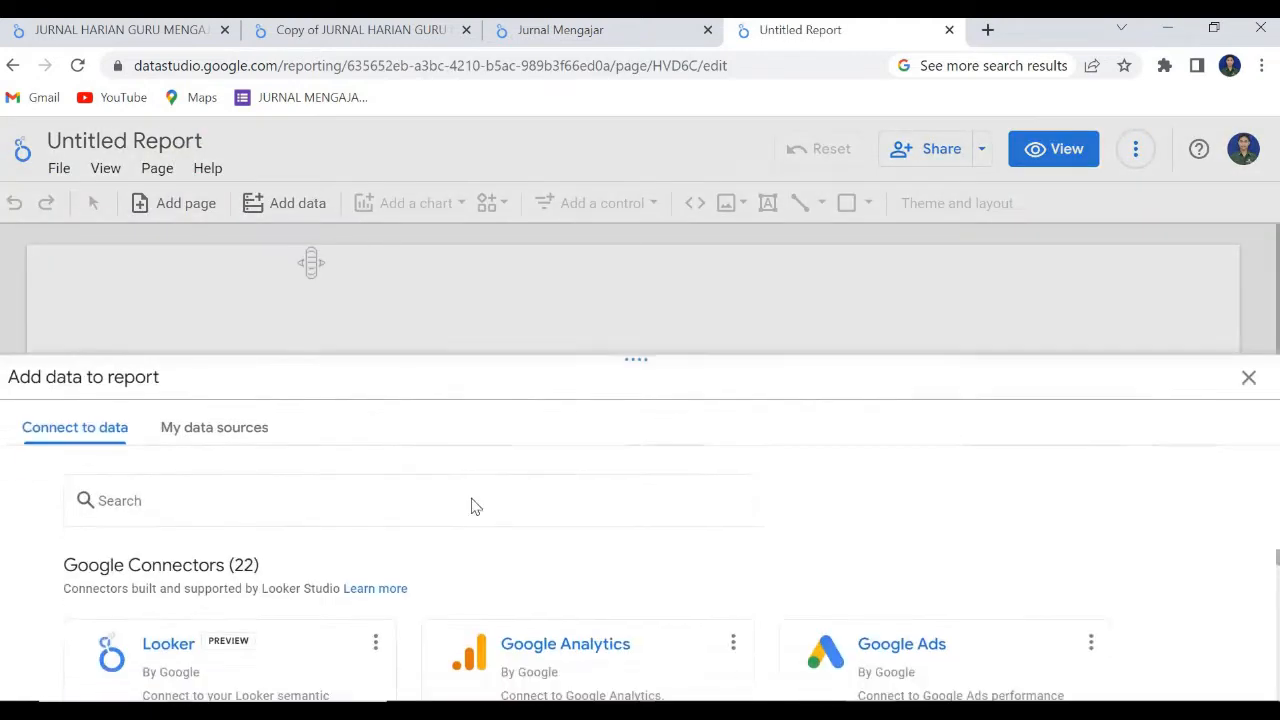
Add the Google Sheets spreadsheet JURNAL MENGAJAR GURU (Jawaban), worksheet Form Responses 1, to the report as its data source.
scroll(271, 634, "down", 2)
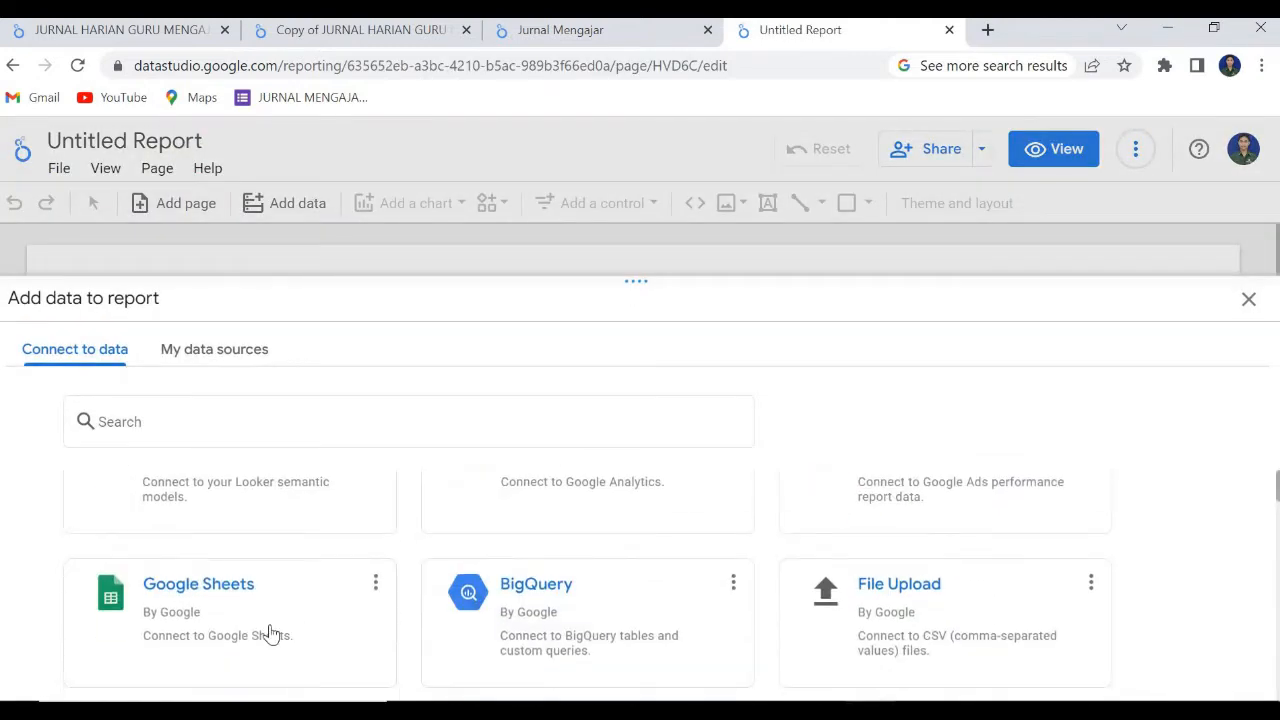
left_click(271, 634)
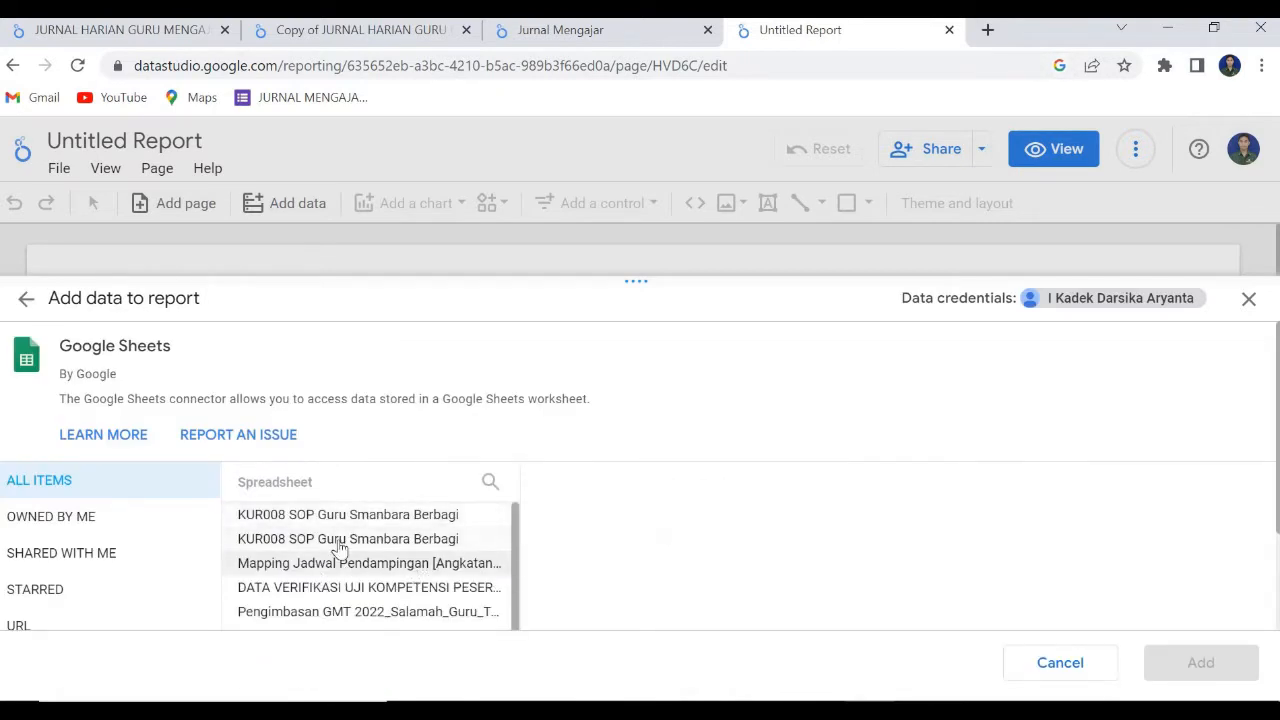
left_click(492, 482)
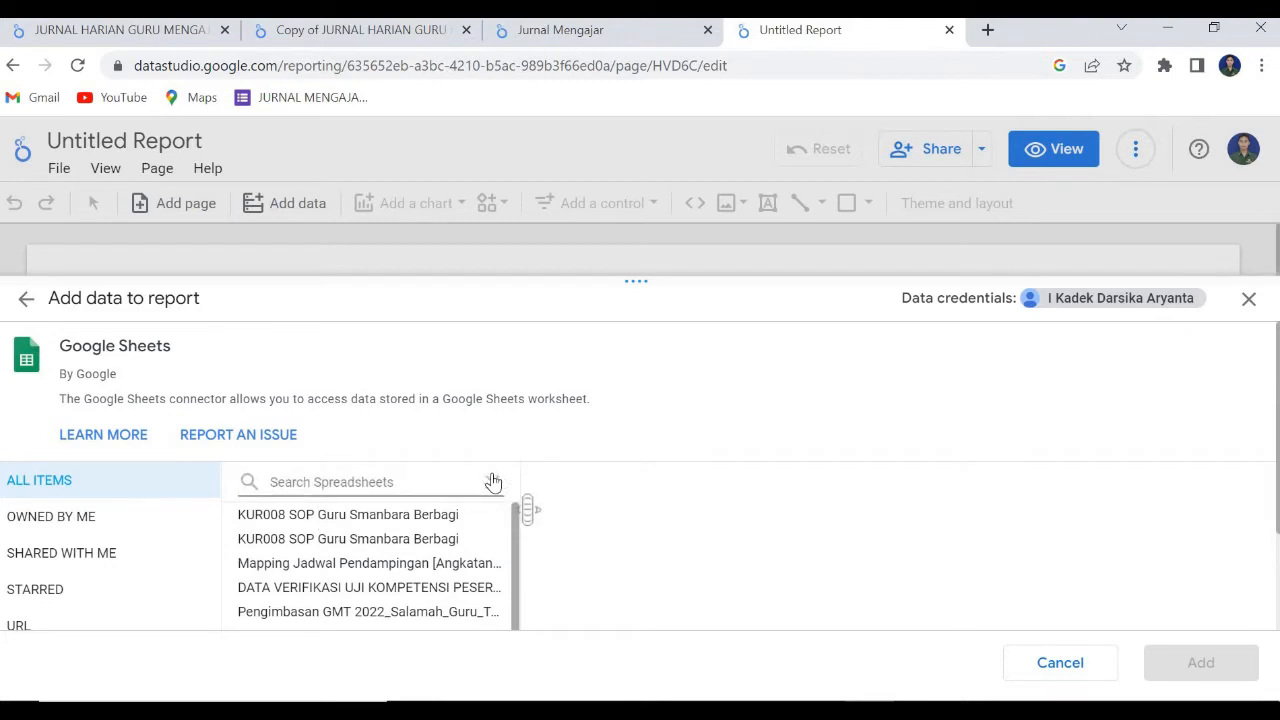
type("jurnal")
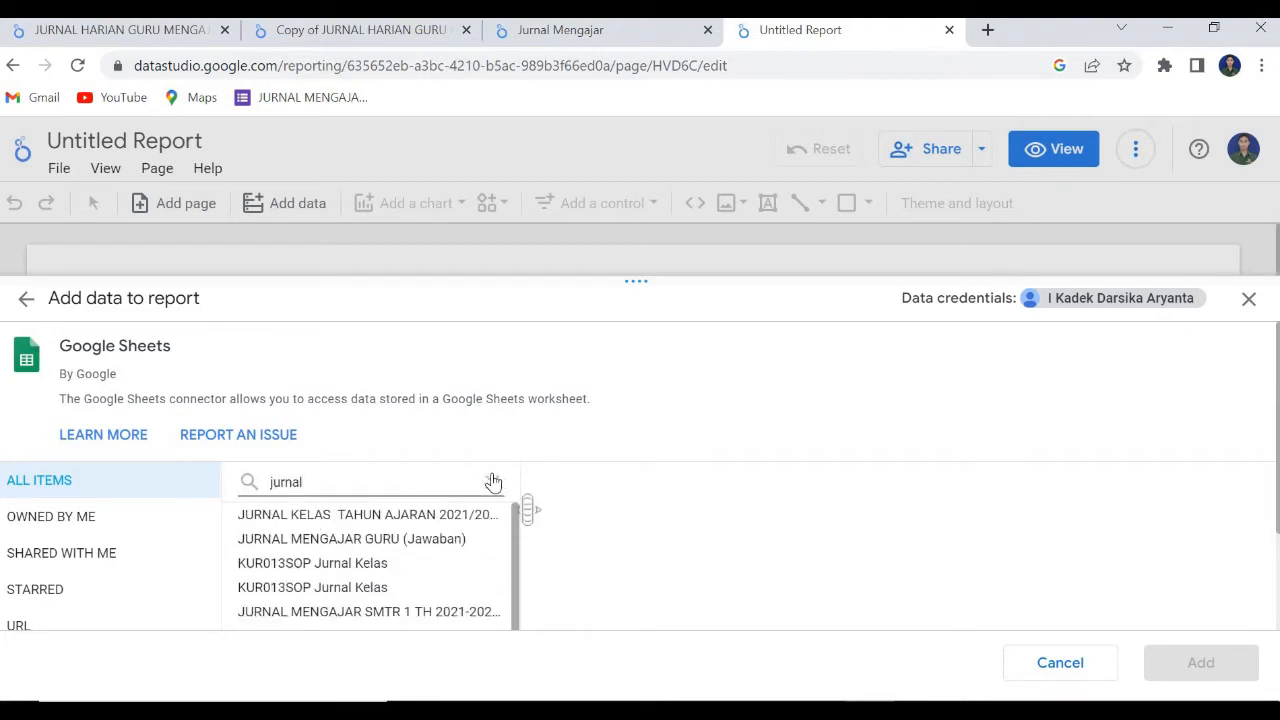
left_click(388, 540)
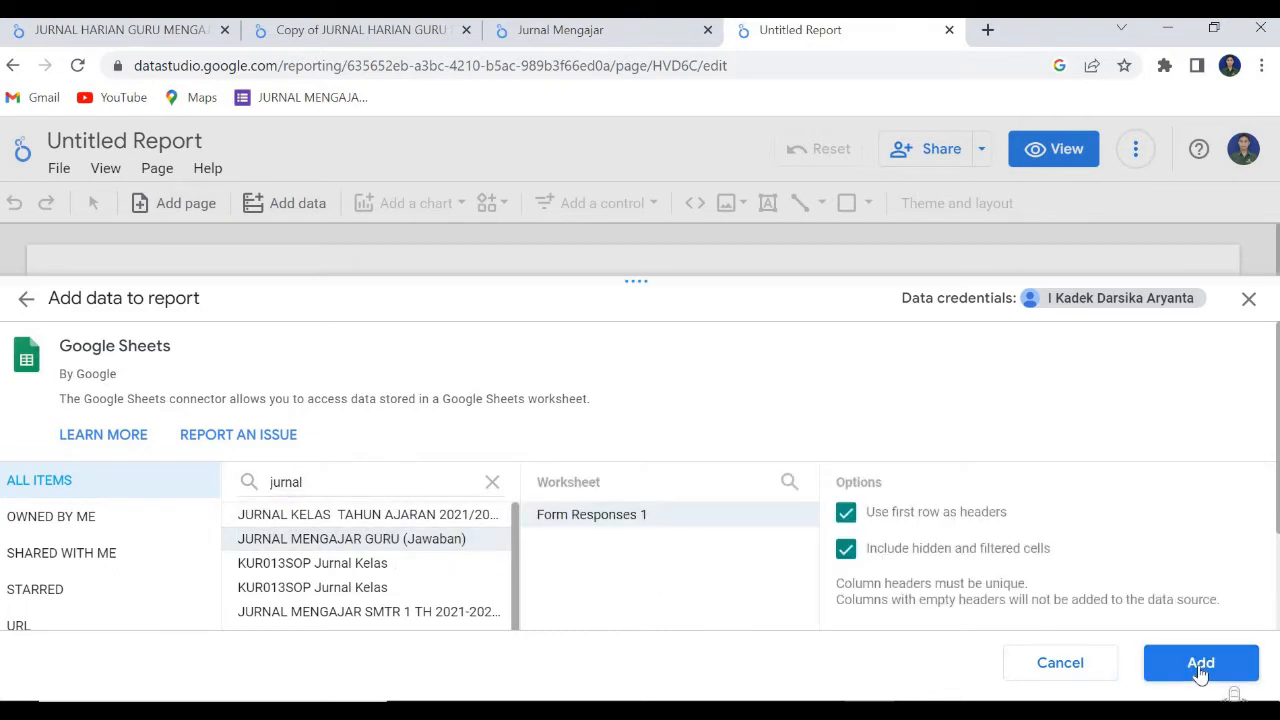
left_click(1200, 668)
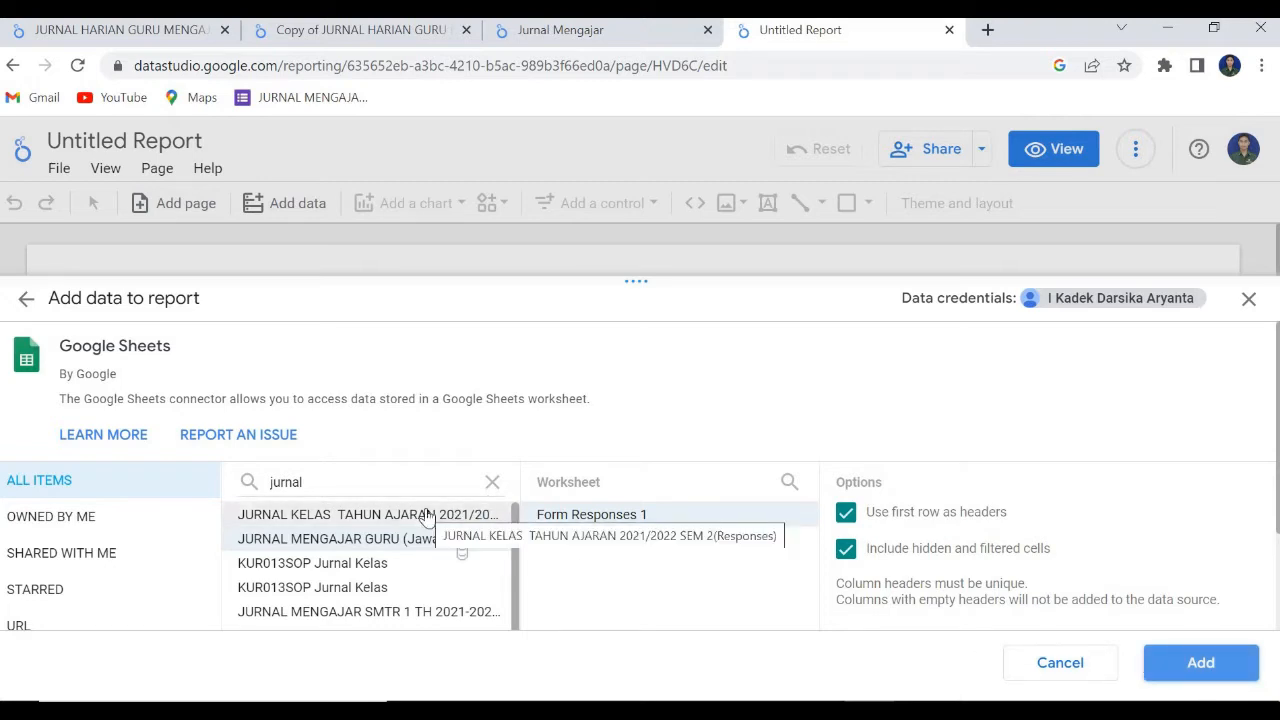
left_click(1209, 662)
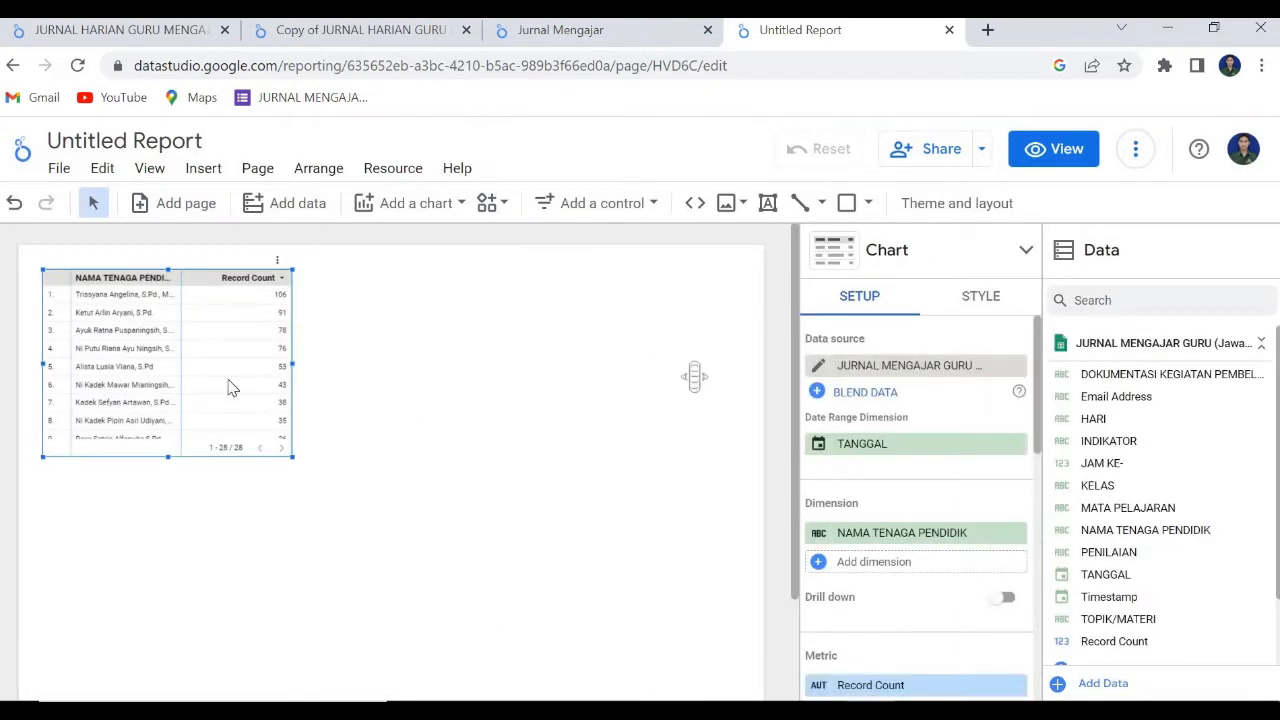
Move the existing table slightly up towards the page's upper edge and rename the report to Jurnal Mengajar.
left_click_drag(186, 344, 186, 325)
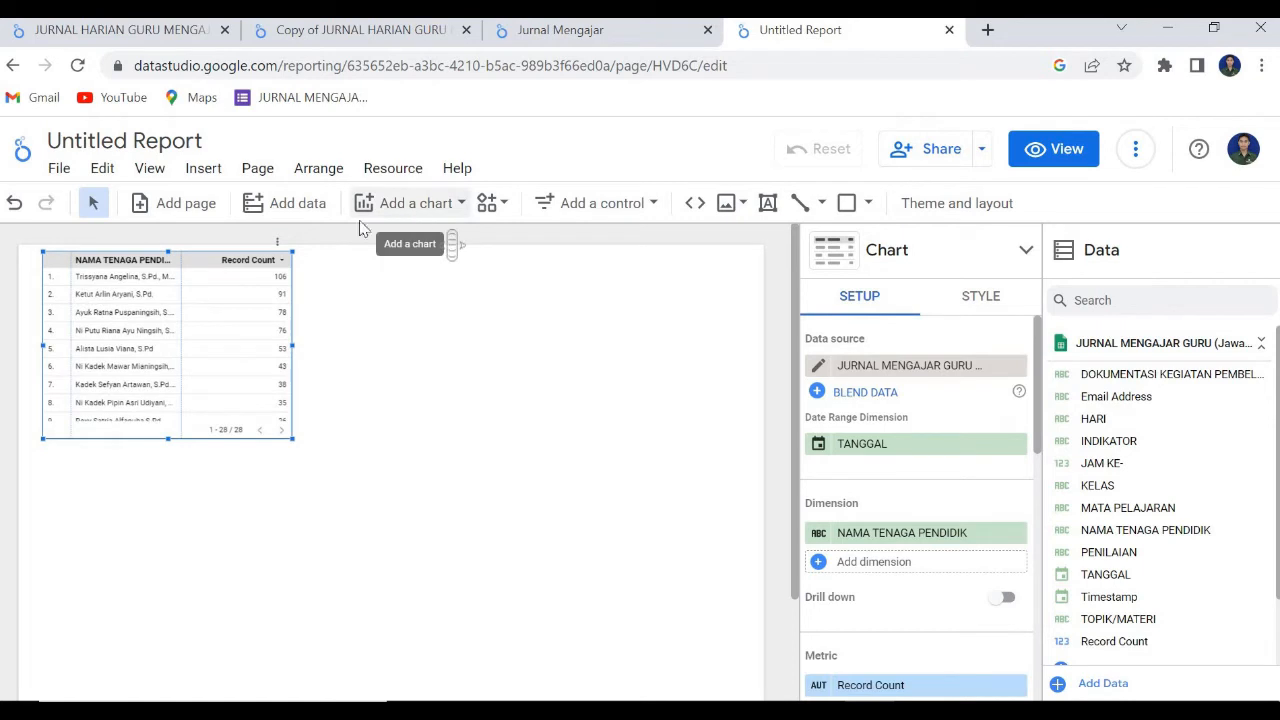
left_click(124, 143)
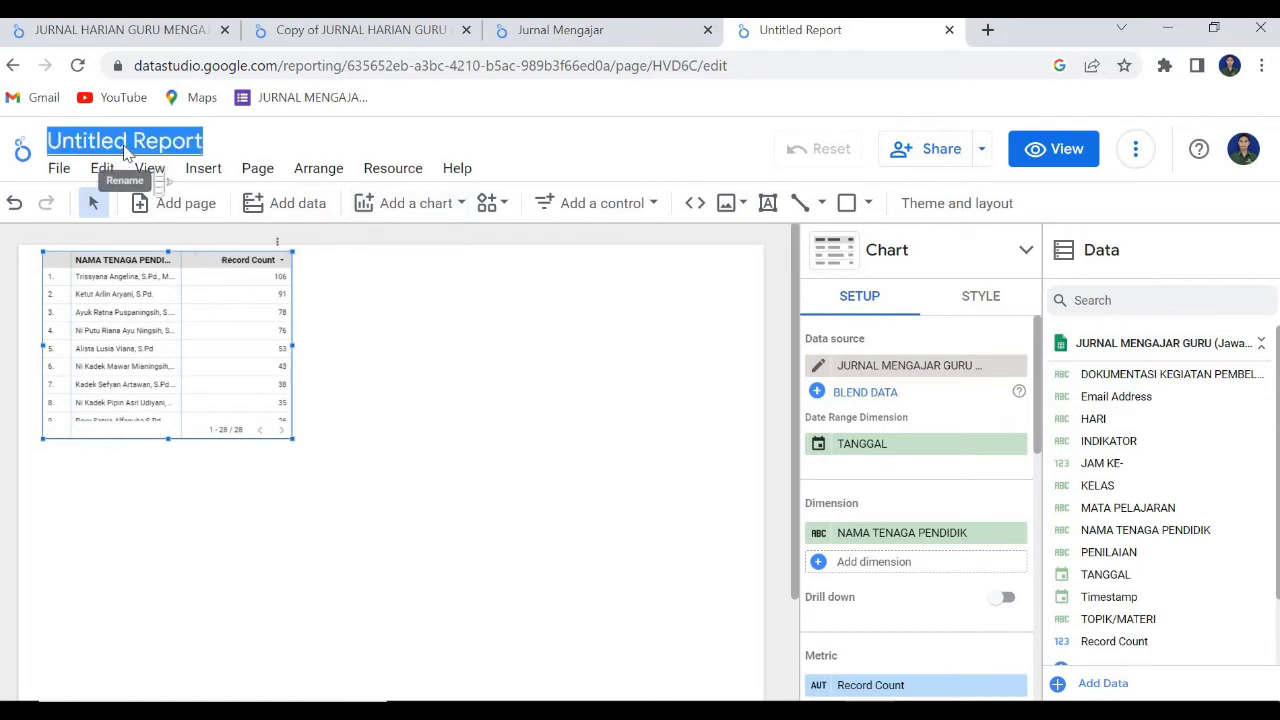
type("Jurnal M")
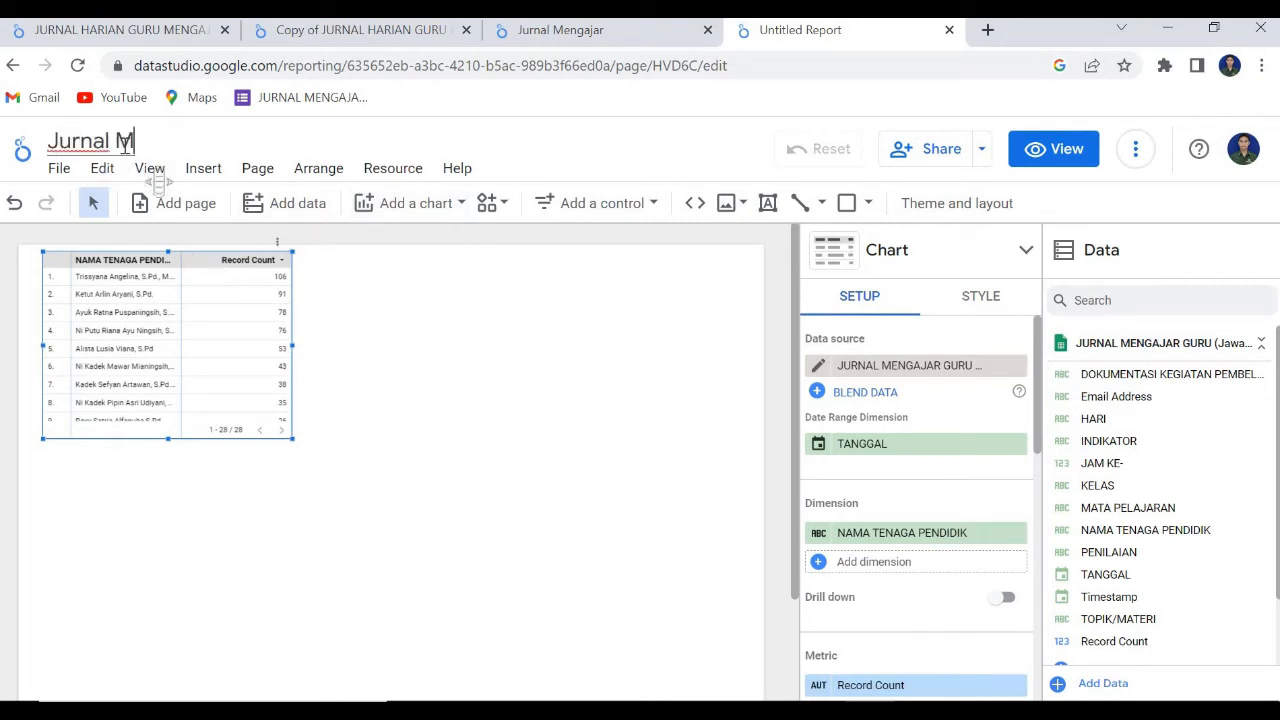
type("engfajar")
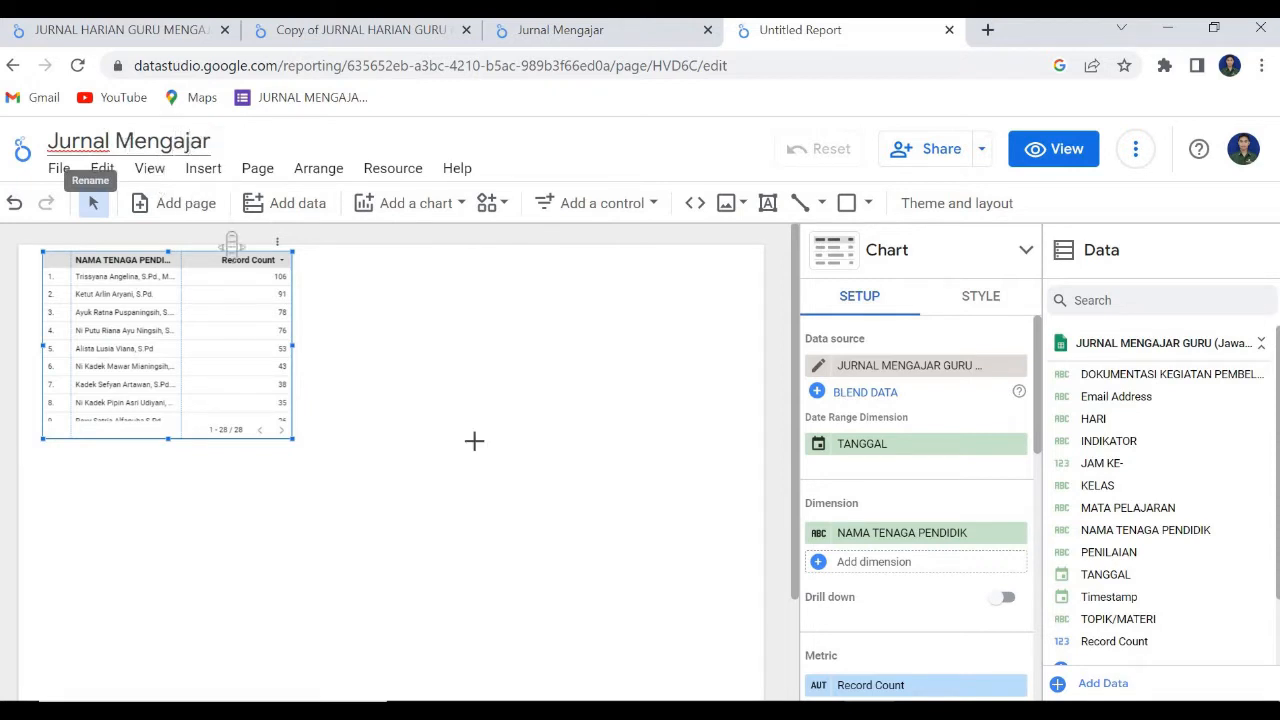
left_click(505, 348)
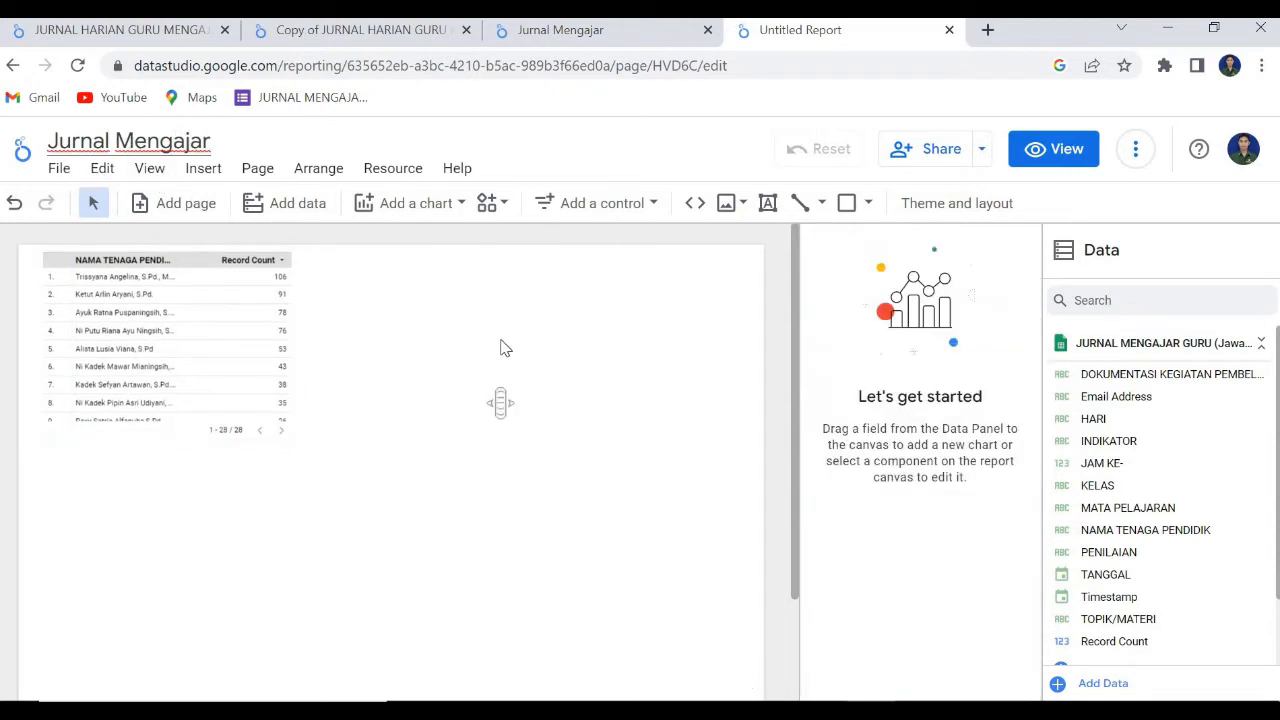
Insert a second table chart below the existing one and widen it almost to the page's right edge.
left_click(407, 210)
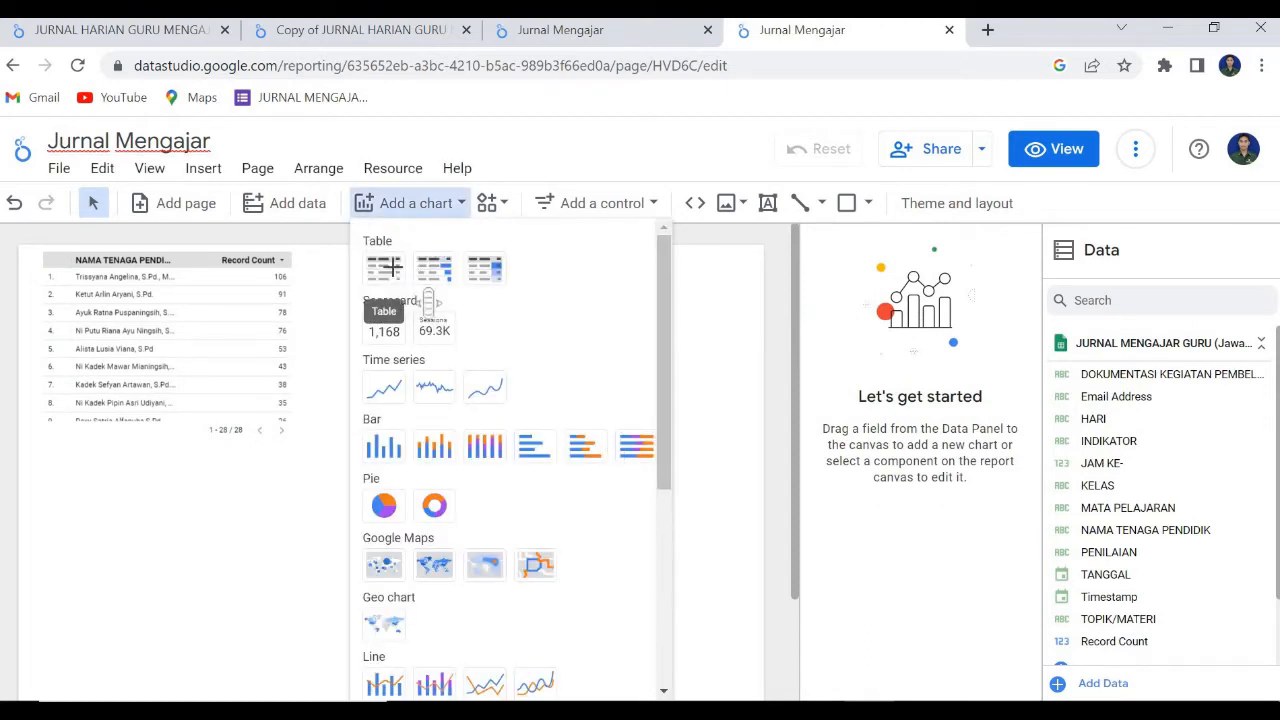
left_click(384, 267)
left_click(92, 454)
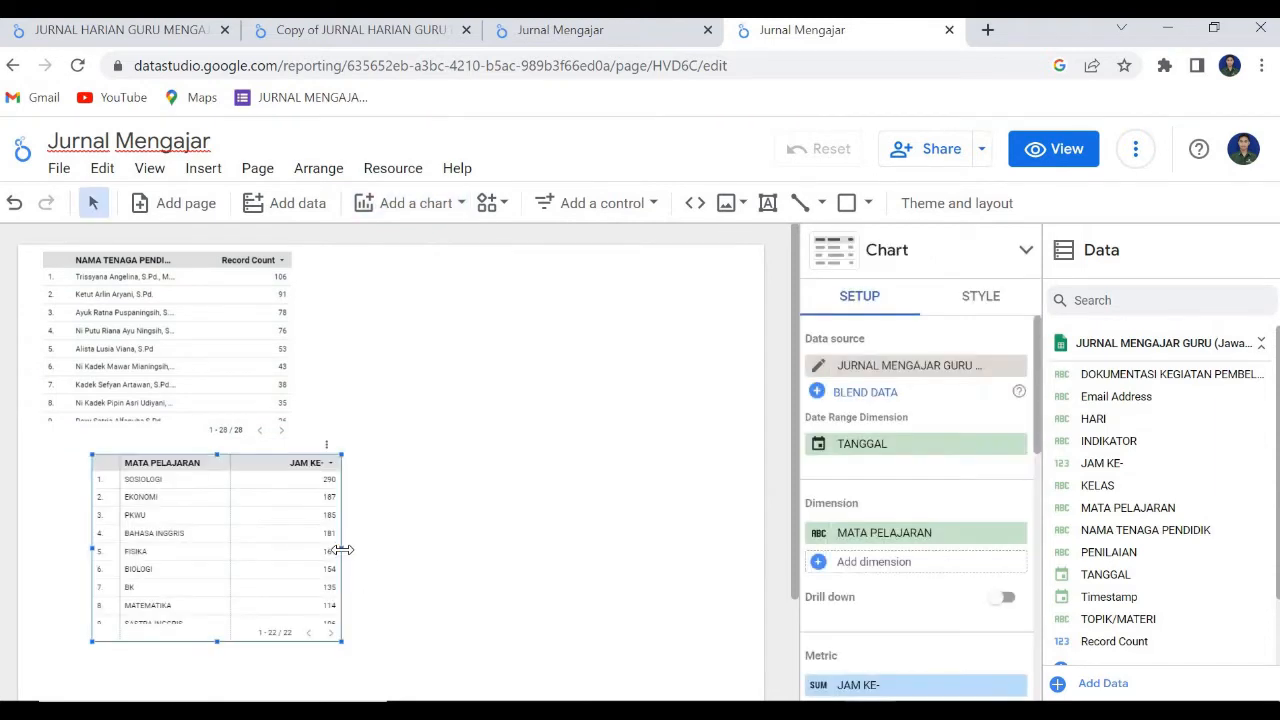
left_click_drag(342, 584, 713, 593)
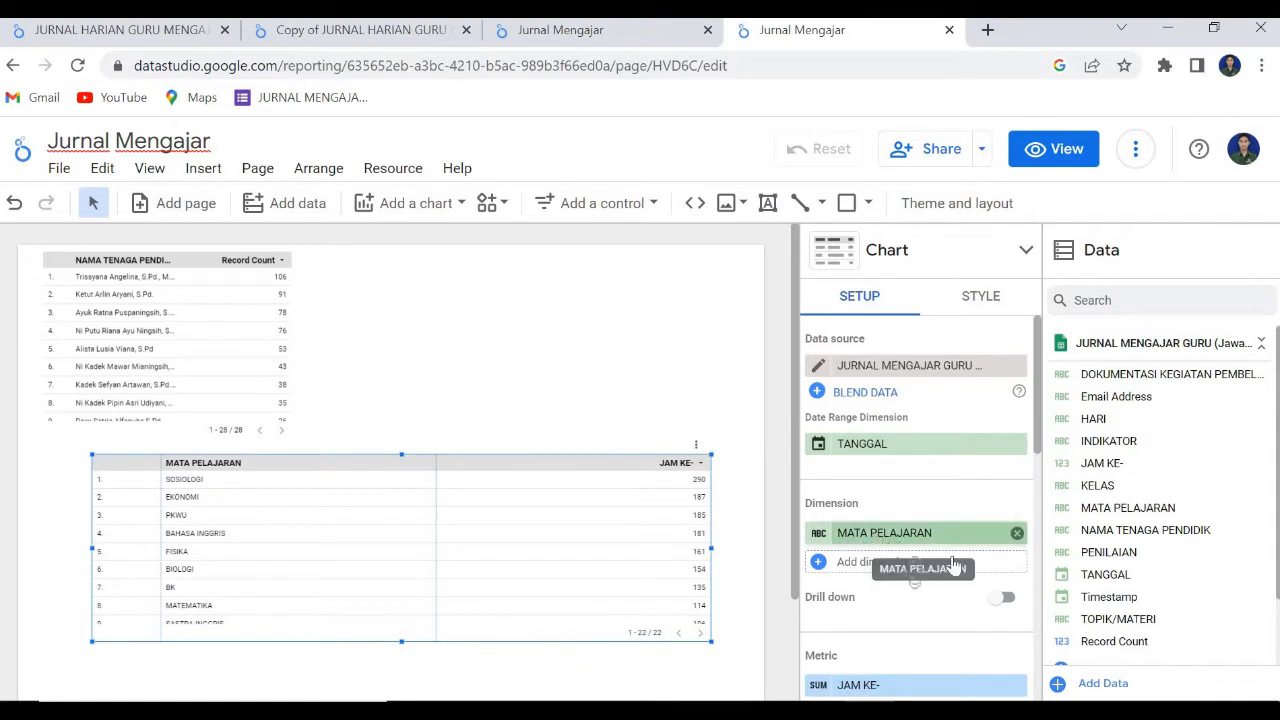
left_click_drag(955, 567, 842, 568)
left_click(841, 563)
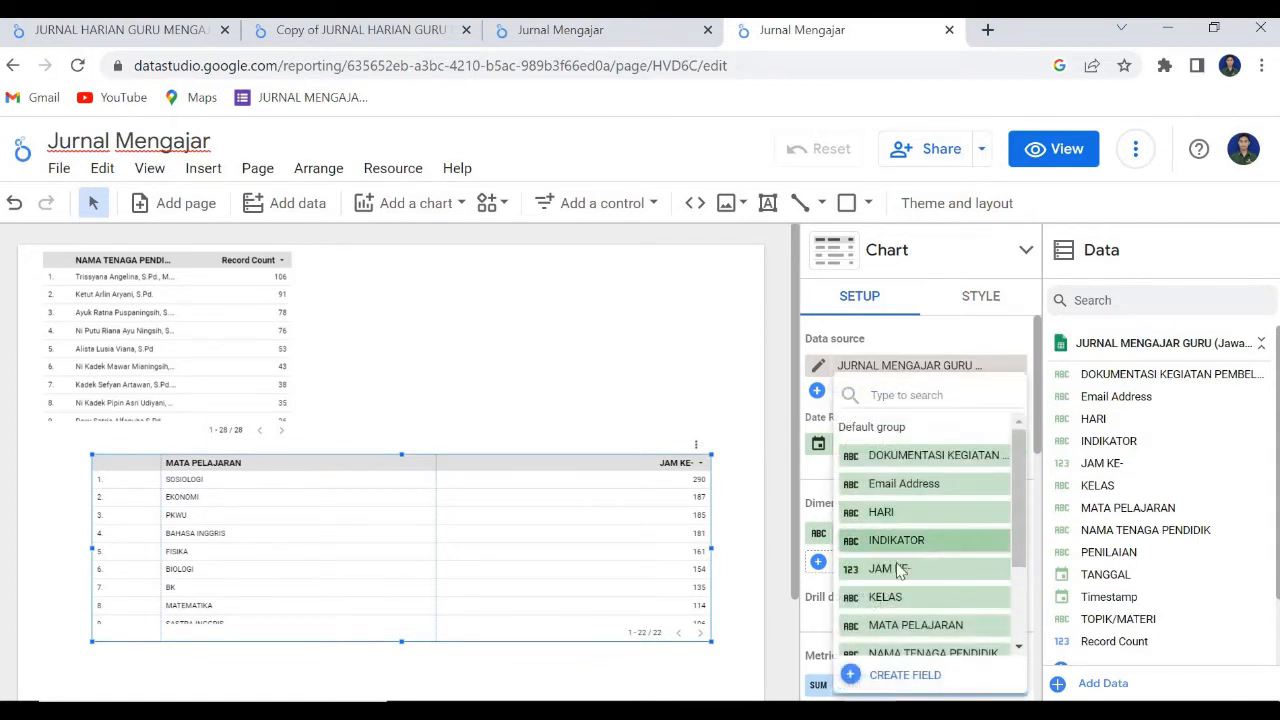
left_click(920, 542)
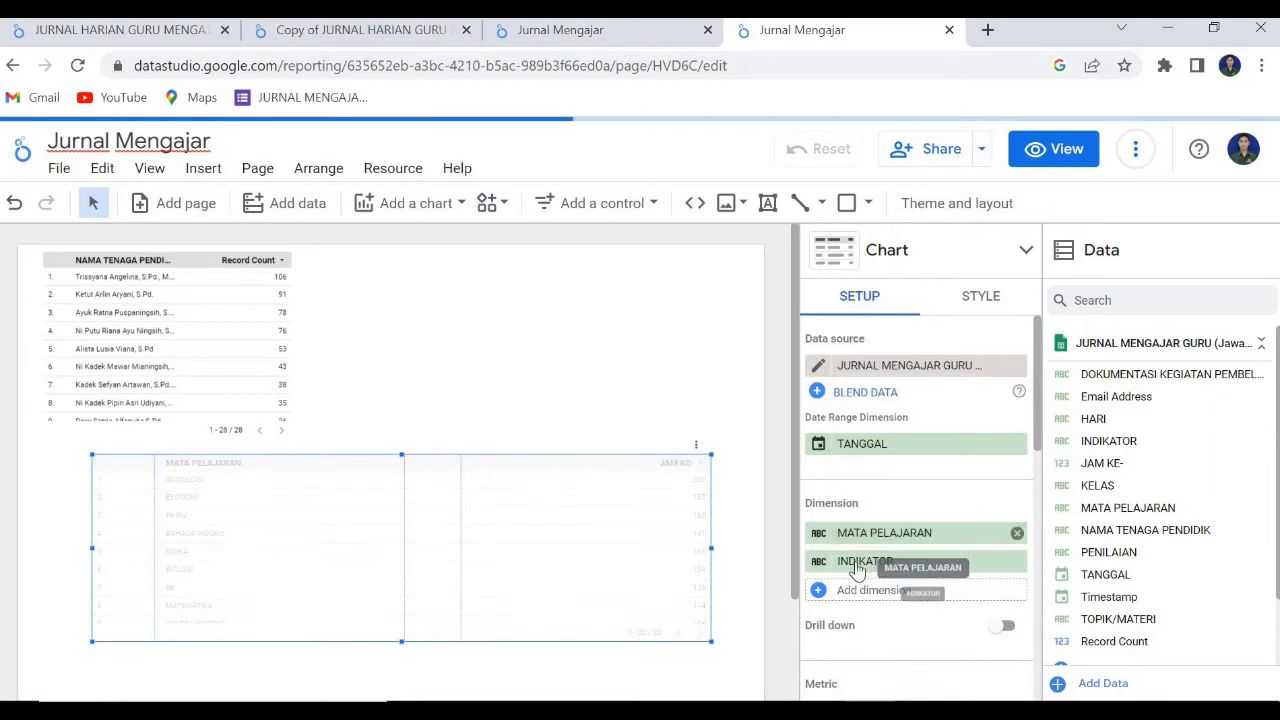
left_click(1017, 562)
Add TOPIK/MATERI, TANGGAL and NAMA TENAGA PENDIDIK as further dimensions of the lower table, in that order.
left_click(851, 566)
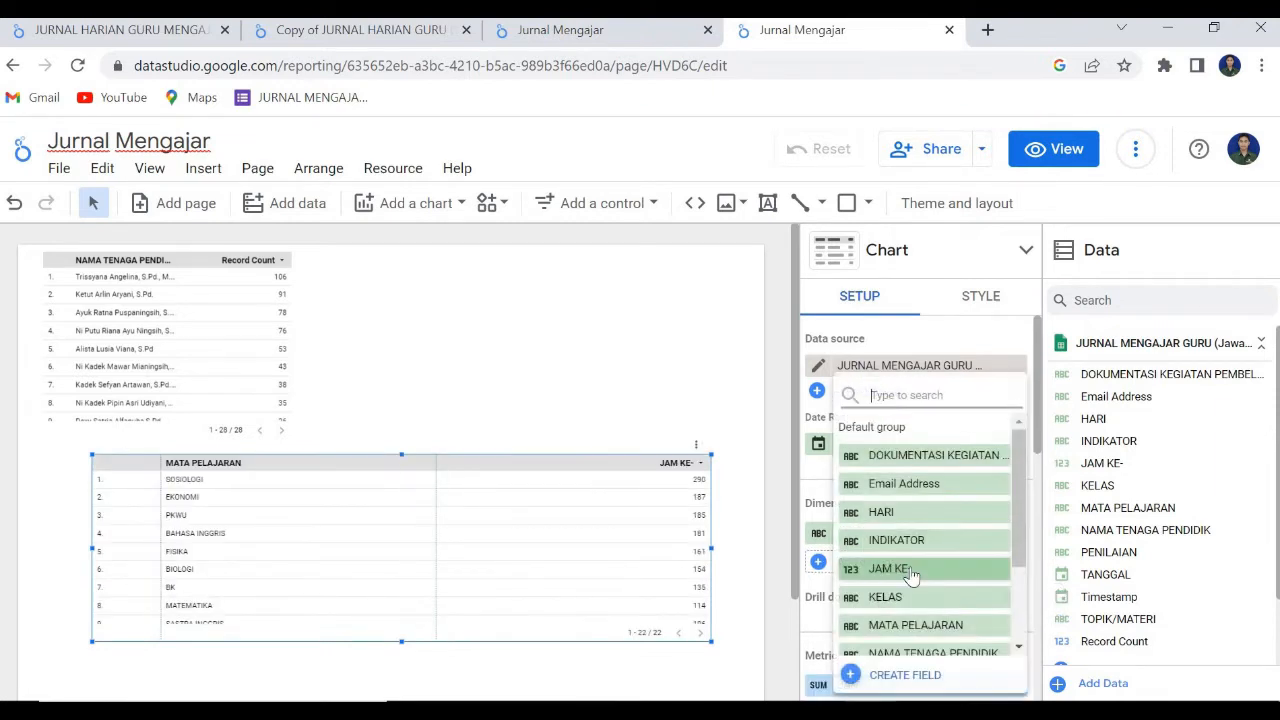
scroll(905, 580, "down", 2)
left_click(903, 614)
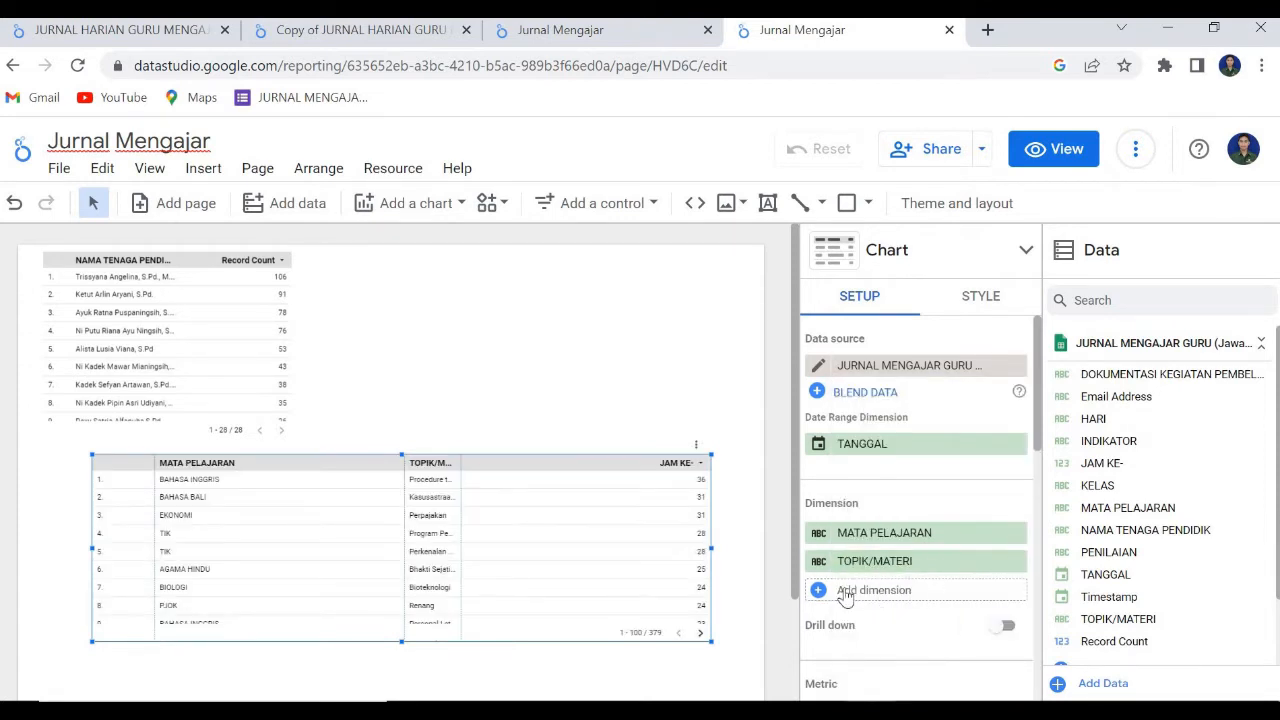
left_click(845, 592)
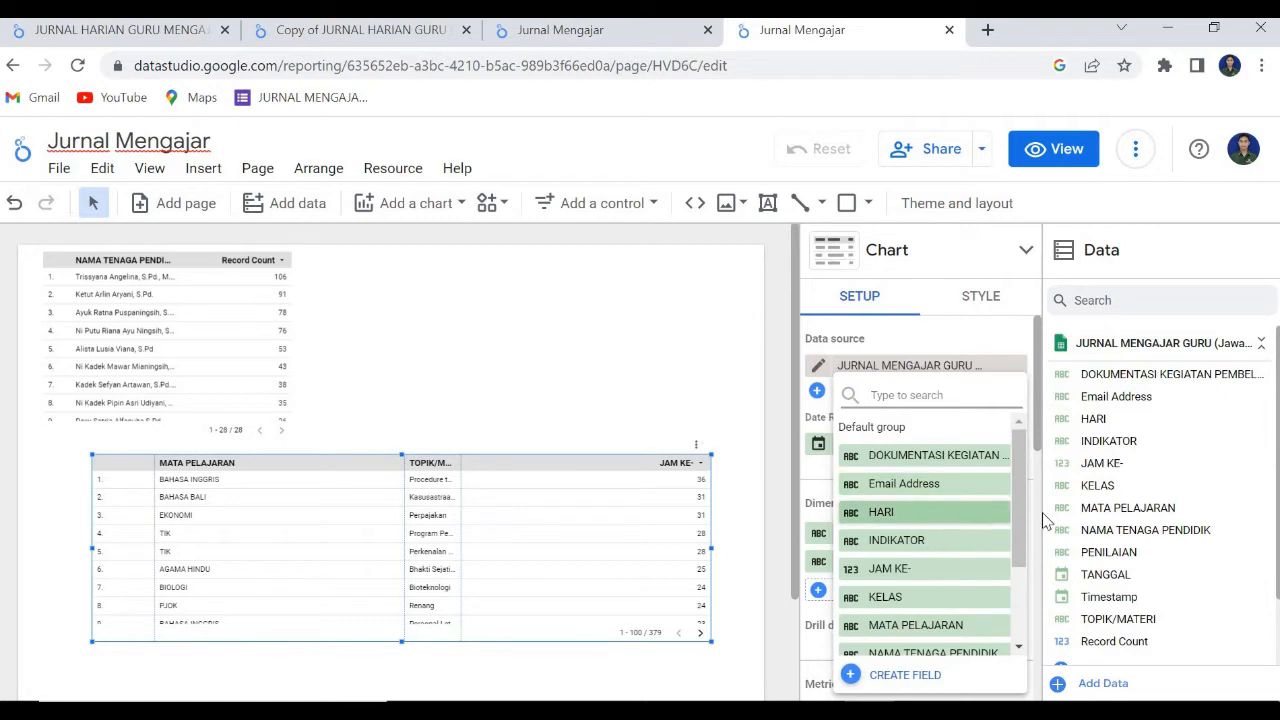
scroll(1000, 588, "down", 2)
scroll(998, 600, "down", 2)
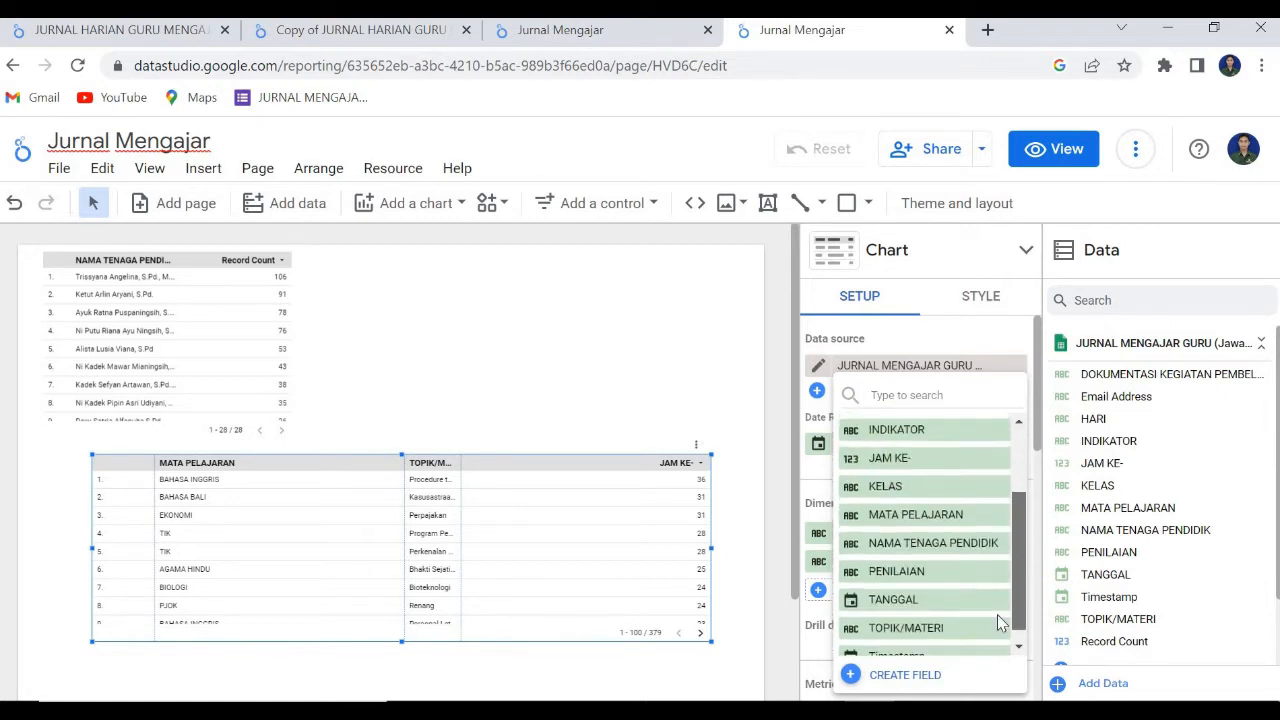
left_click(875, 585)
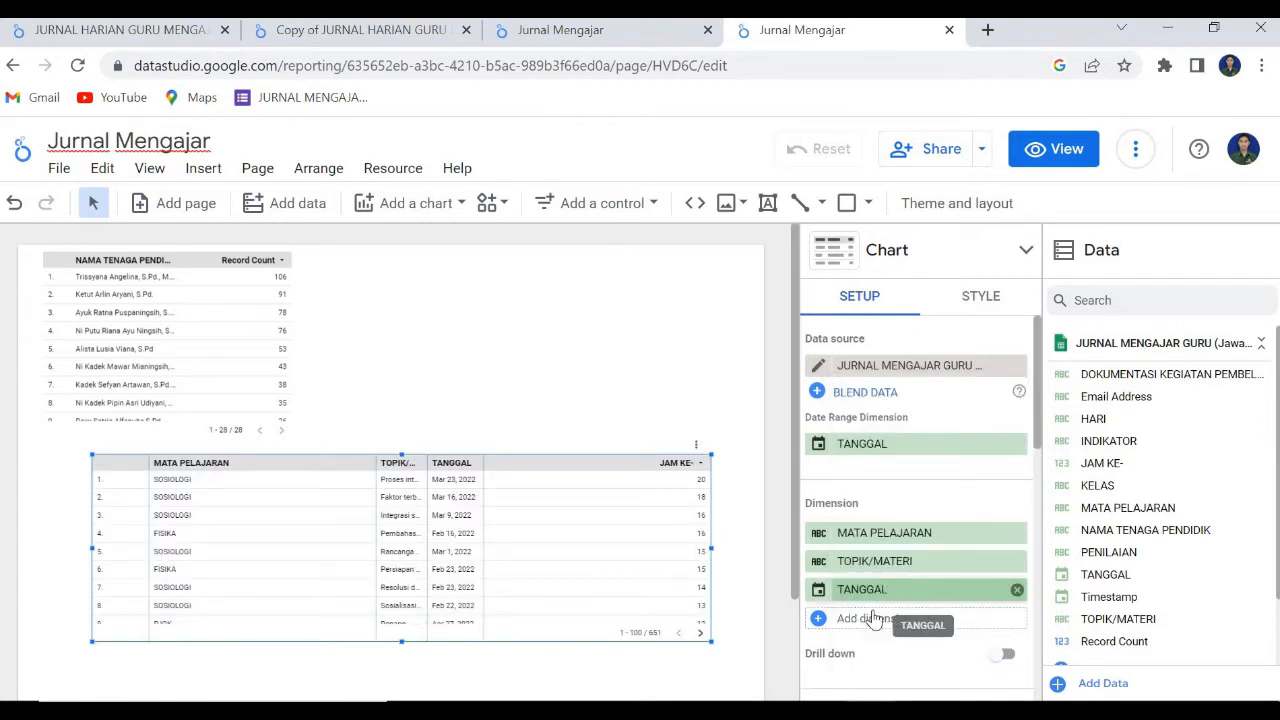
left_click(871, 616)
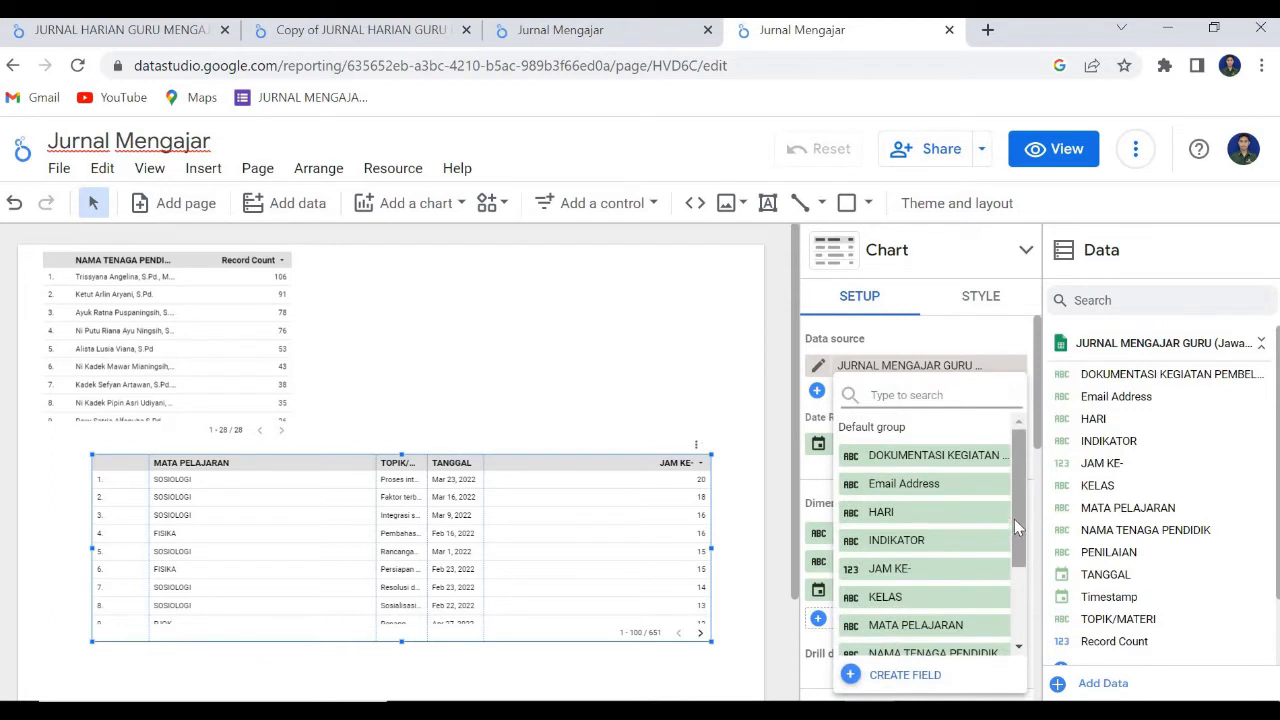
scroll(1014, 536, "down", 2)
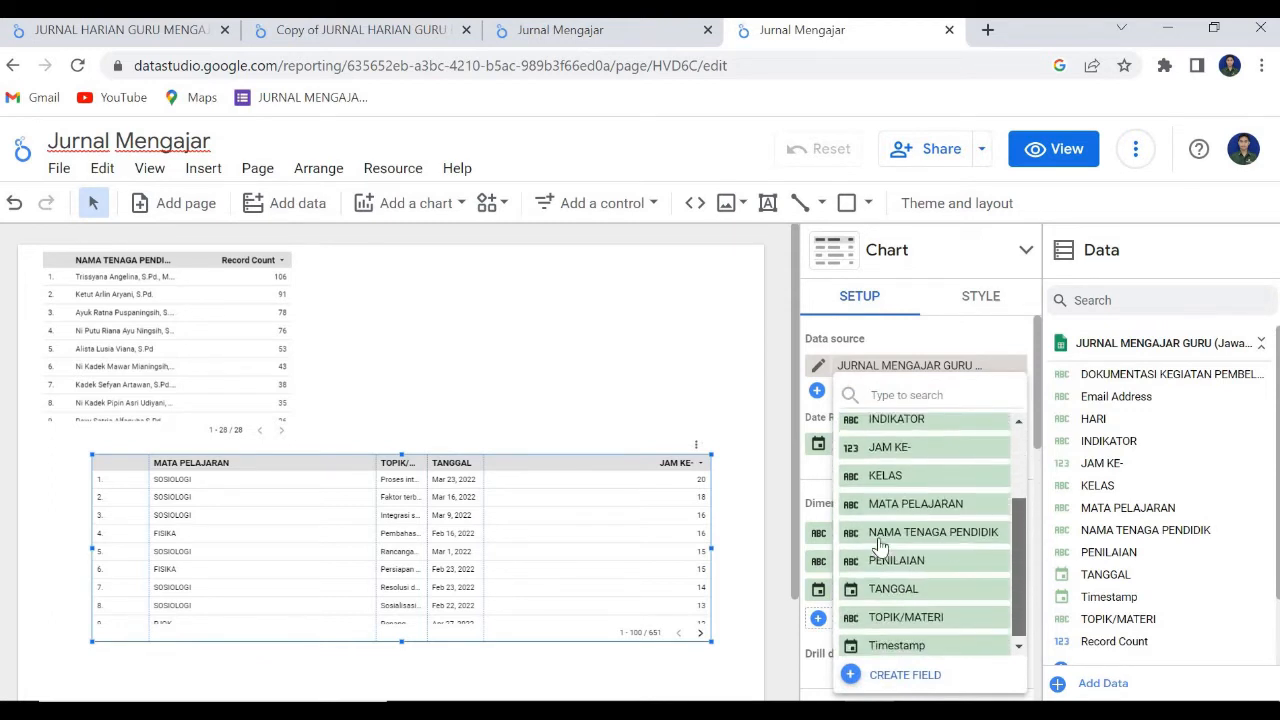
left_click(880, 533)
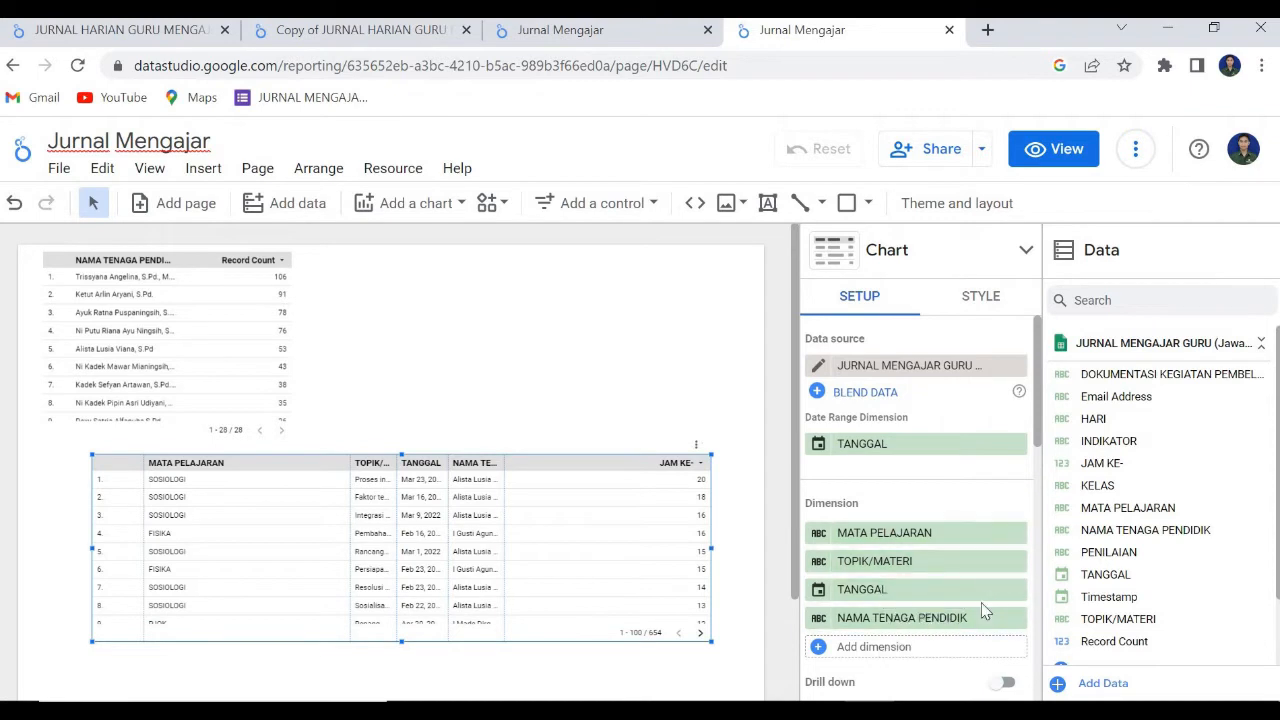
Remove the JAM KE- metric from the lower table and narrow its MATA PELAJARAN and TOPIK/MATERI columns.
scroll(878, 535, "down", 3)
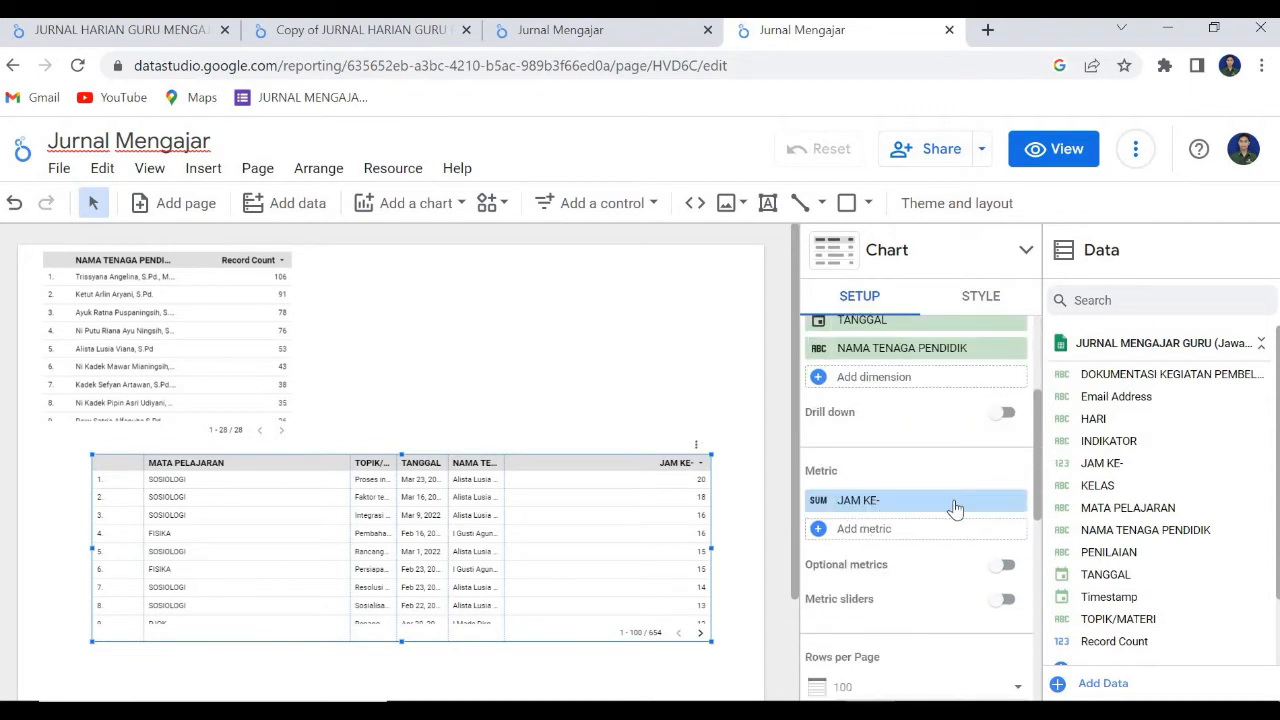
left_click(1014, 500)
left_click(886, 502)
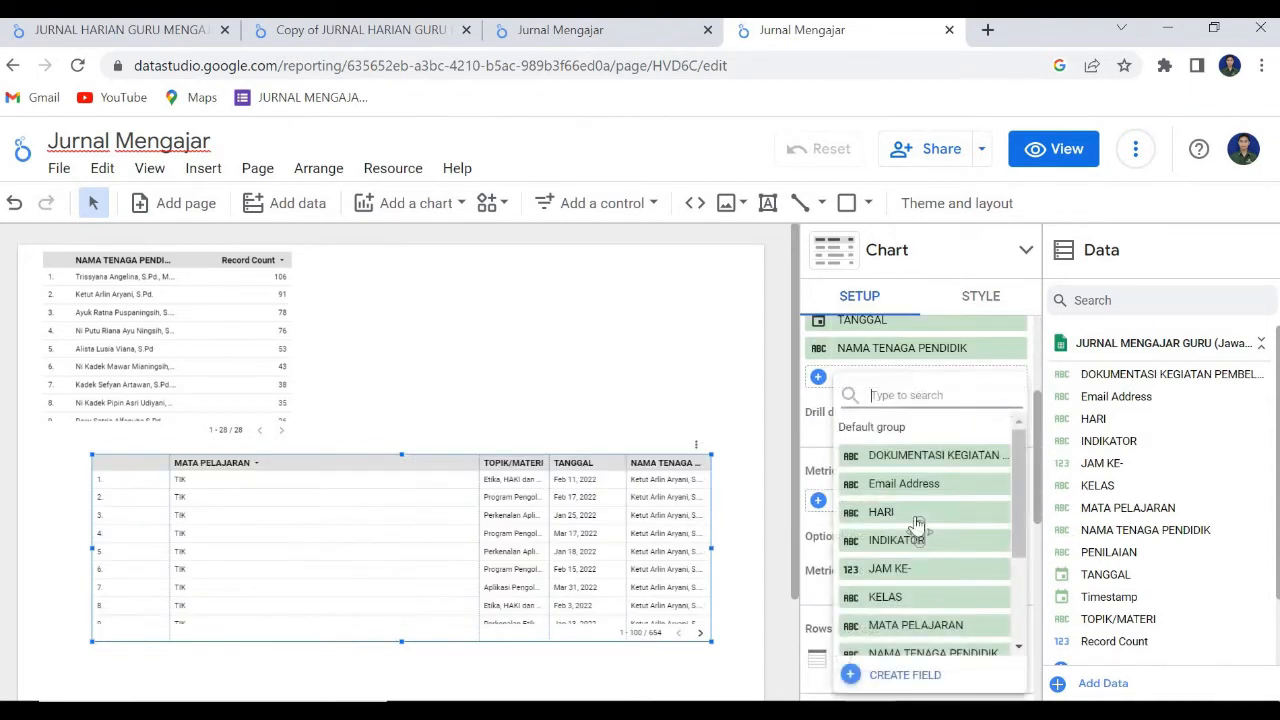
scroll(933, 625, "down", 2)
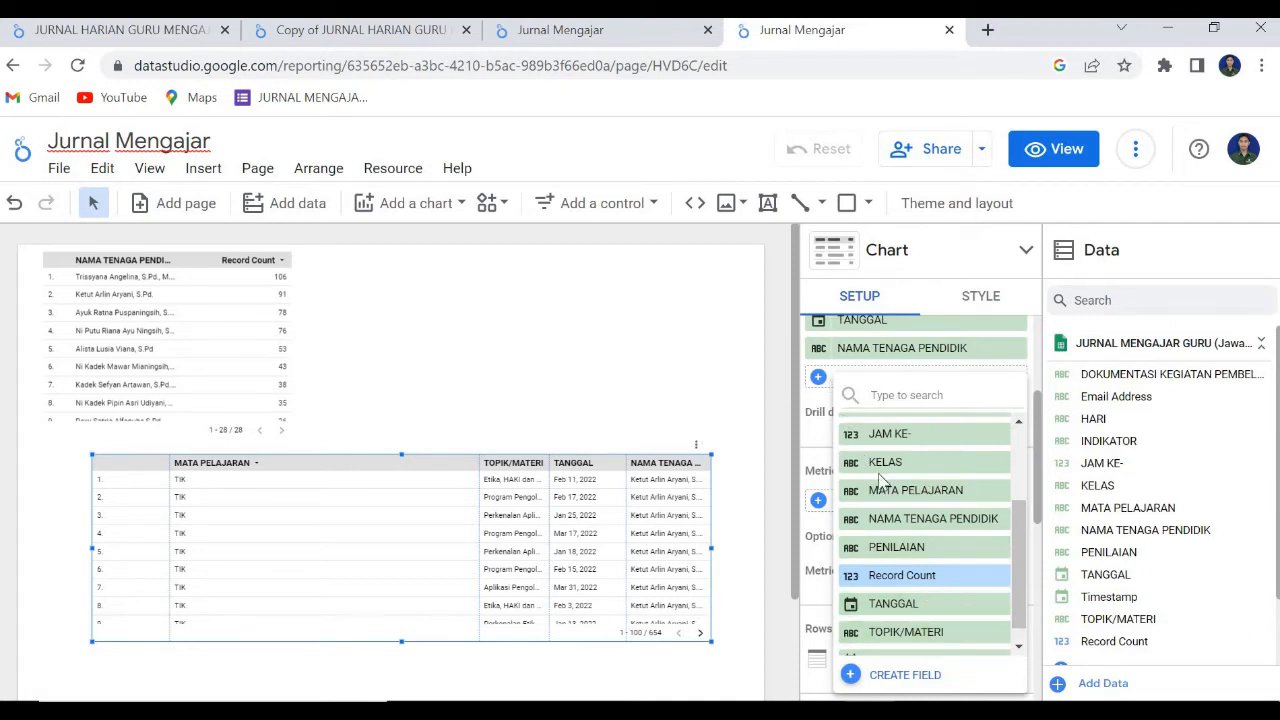
left_click(829, 422)
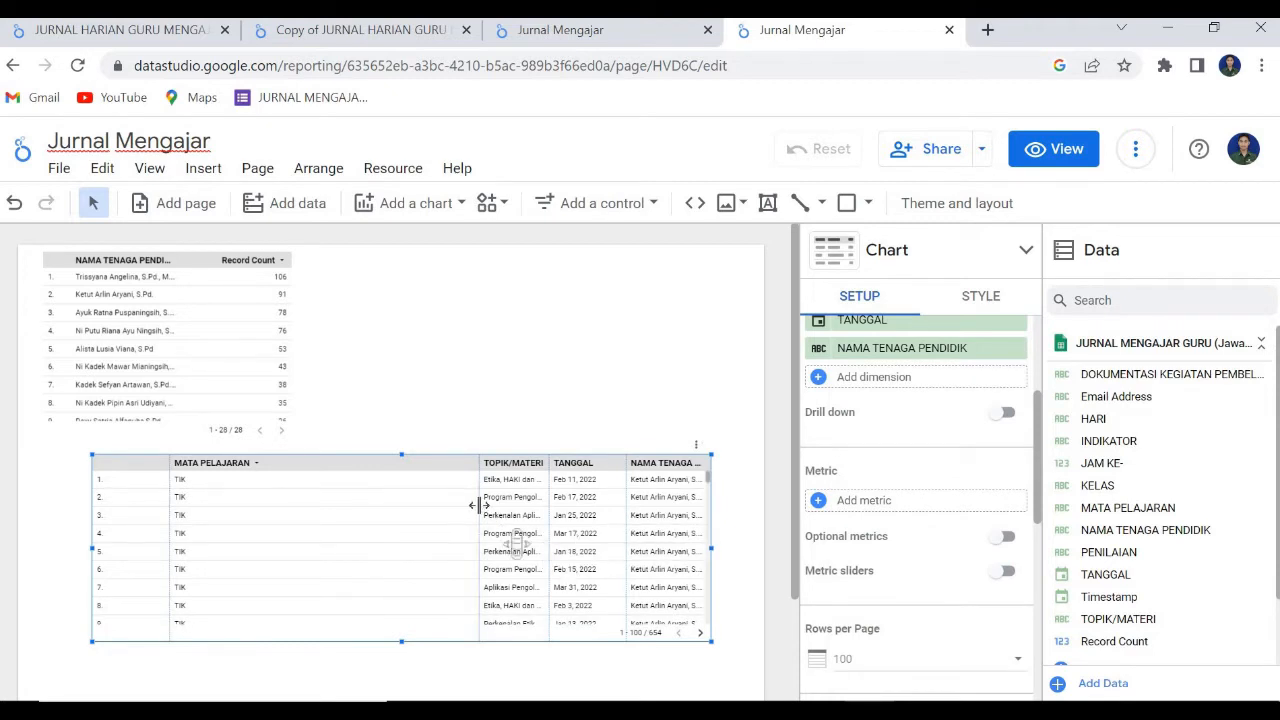
left_click_drag(426, 507, 282, 520)
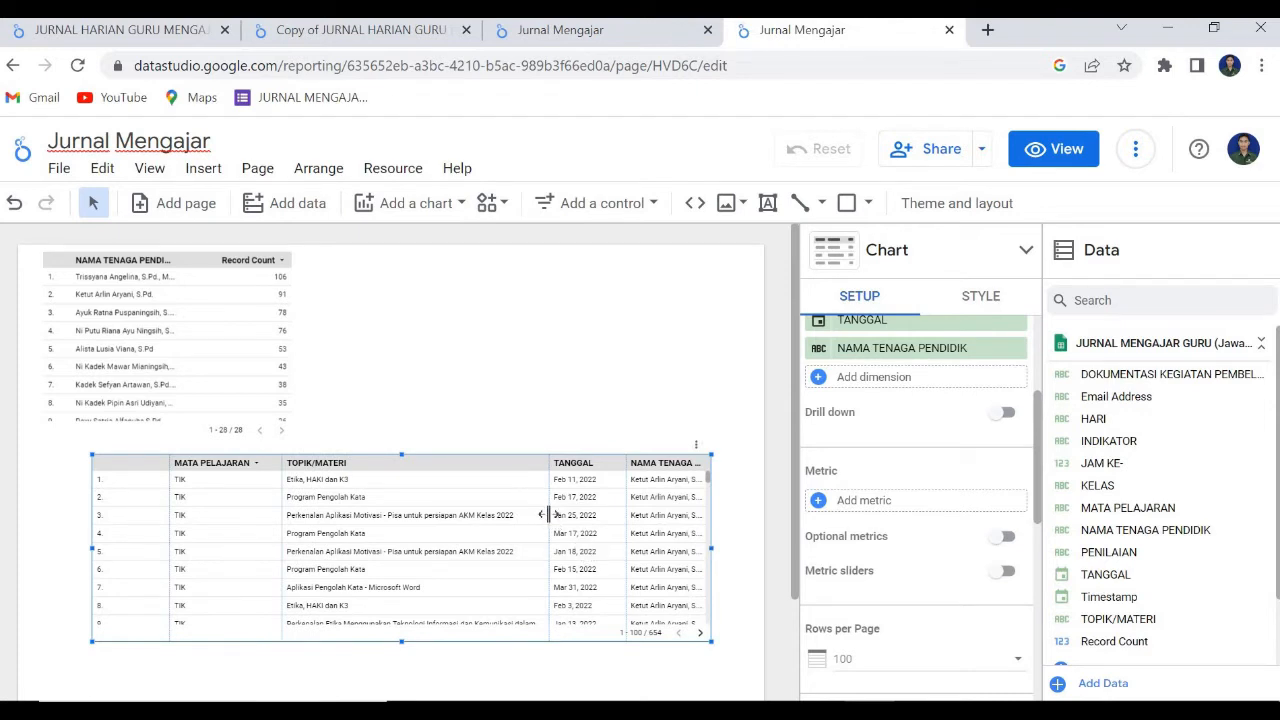
left_click_drag(485, 541, 475, 545)
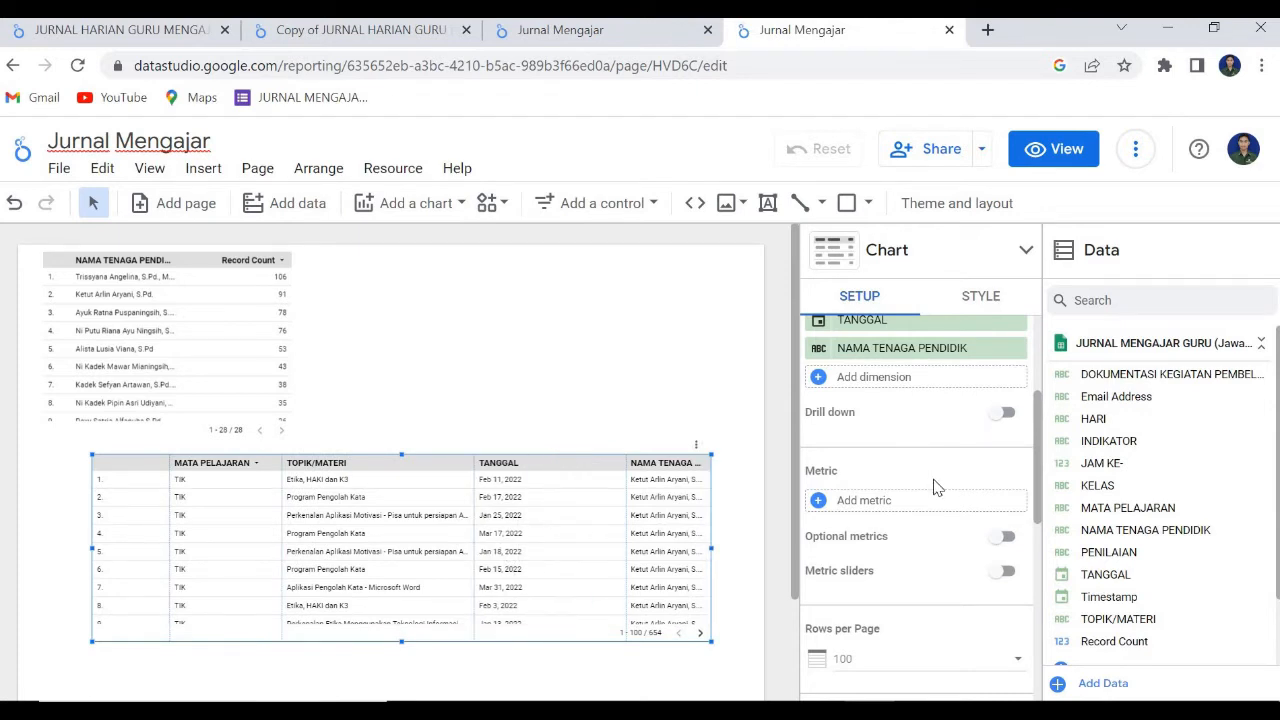
Move the NAMA TENAGA PENDIDIK dimension to the first place in the lower table's dimension order.
scroll(935, 488, "up", 2)
scroll(891, 585, "down", 1)
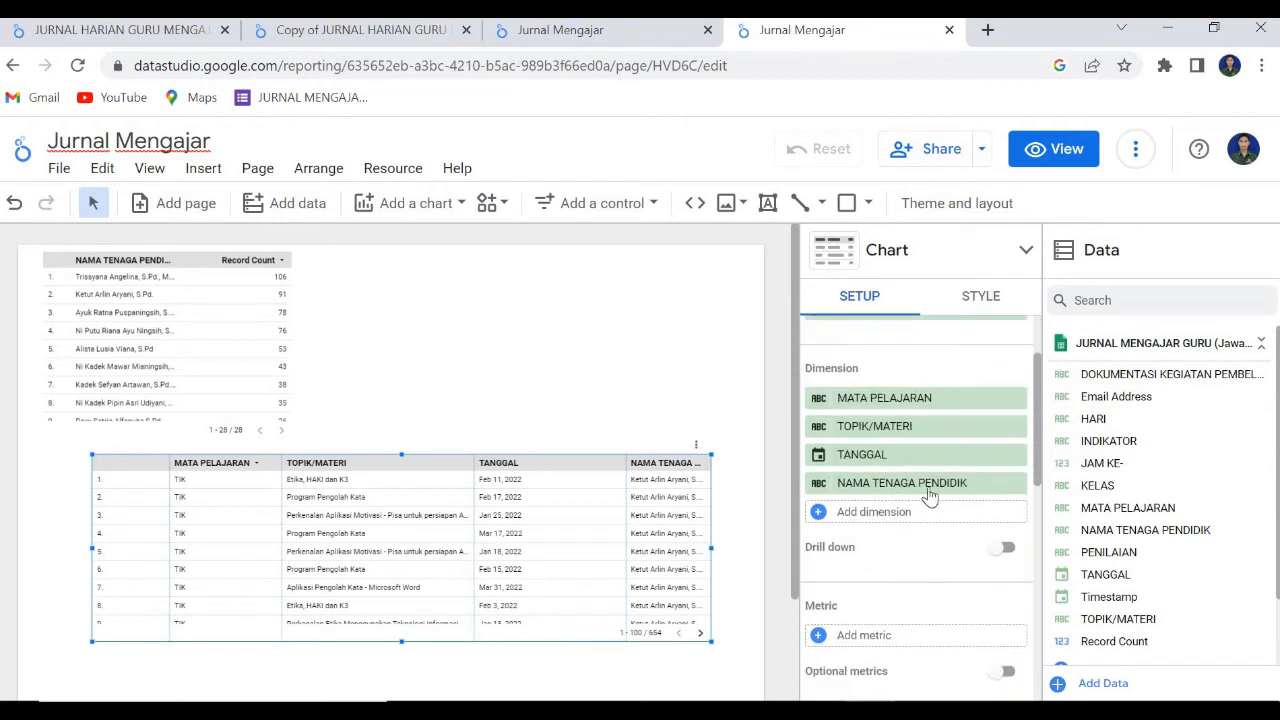
left_click_drag(912, 488, 908, 398)
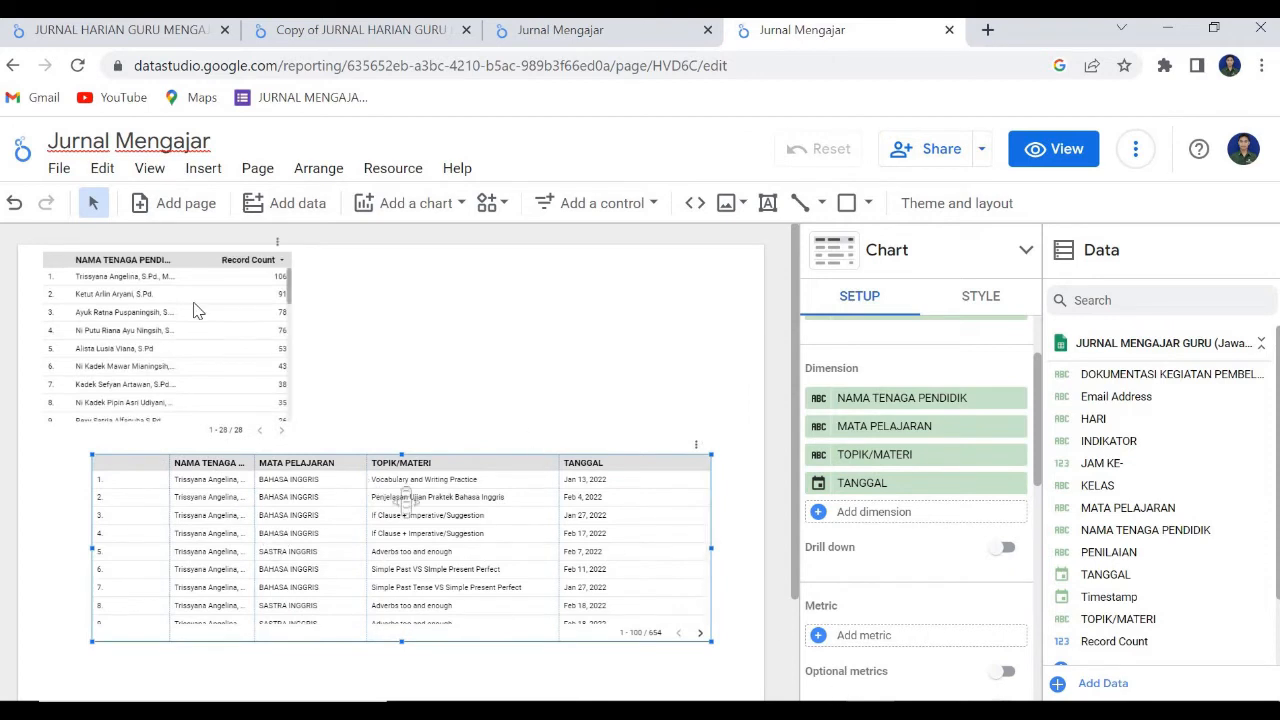
Delete the upper Record Count table and shift the remaining table slightly down and towards the page's left edge.
left_click(270, 363)
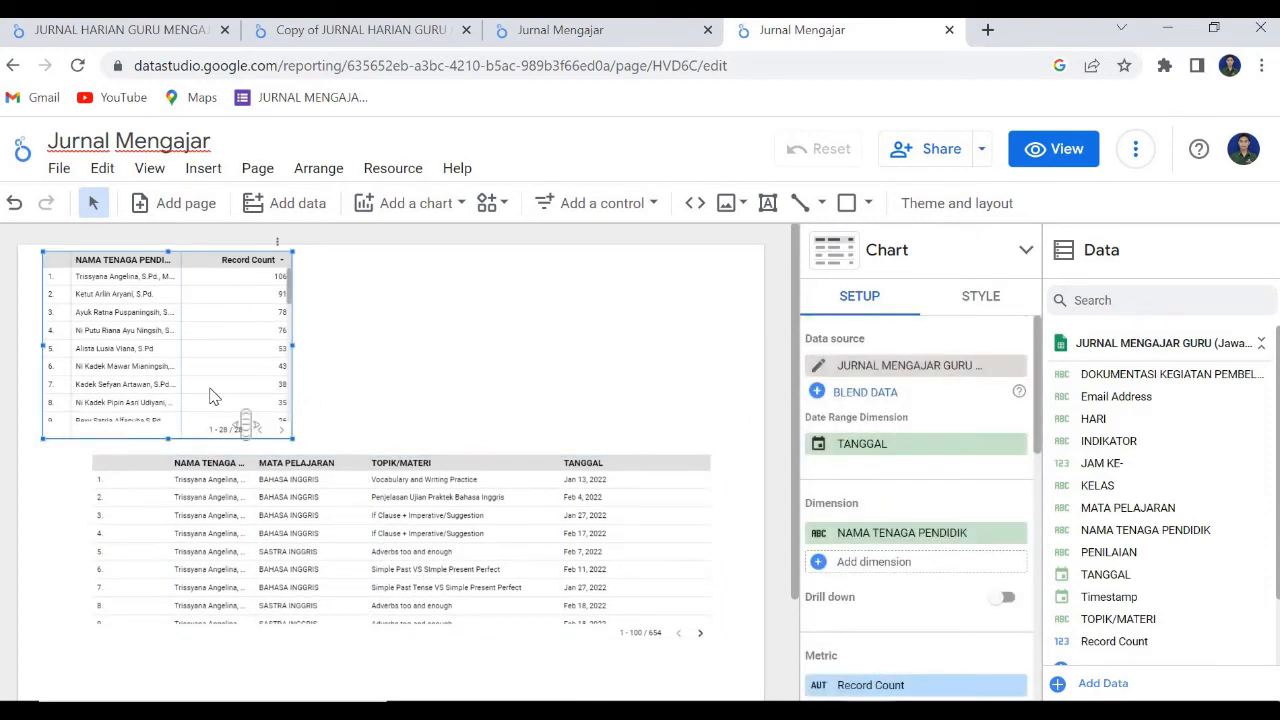
key("Delete")
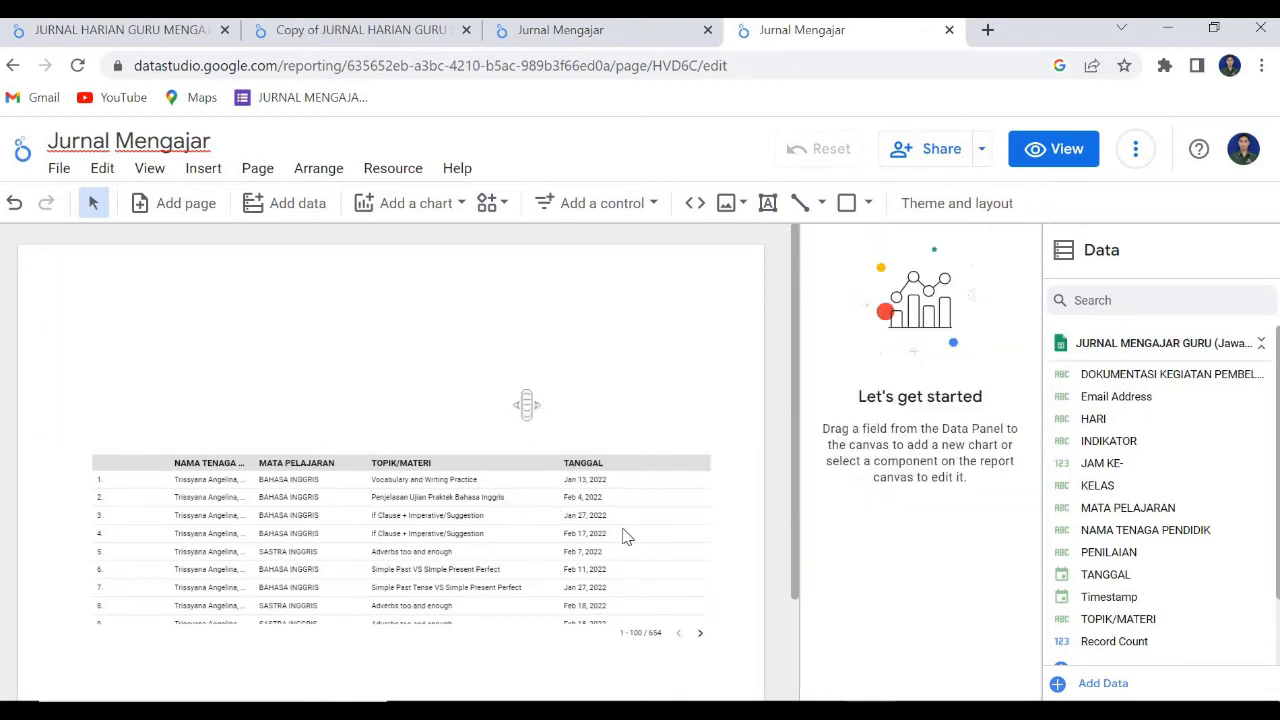
scroll(490, 560, "down", 6)
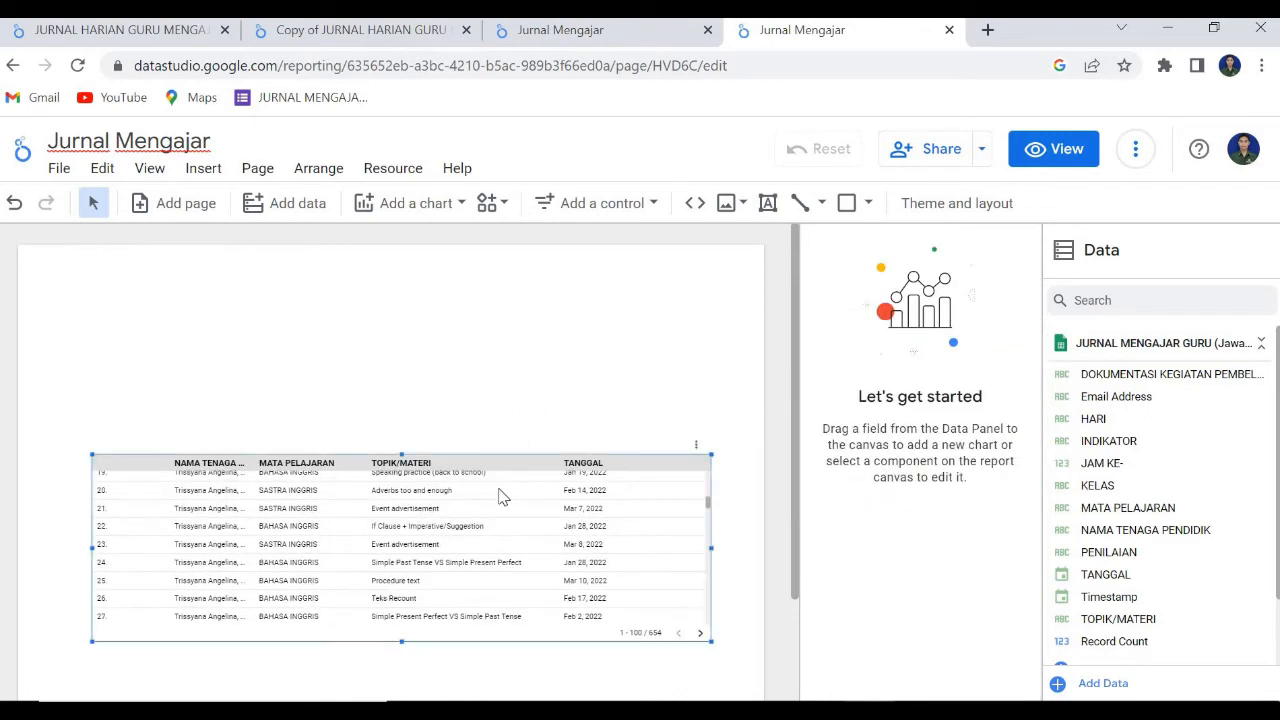
left_click_drag(505, 528, 446, 549)
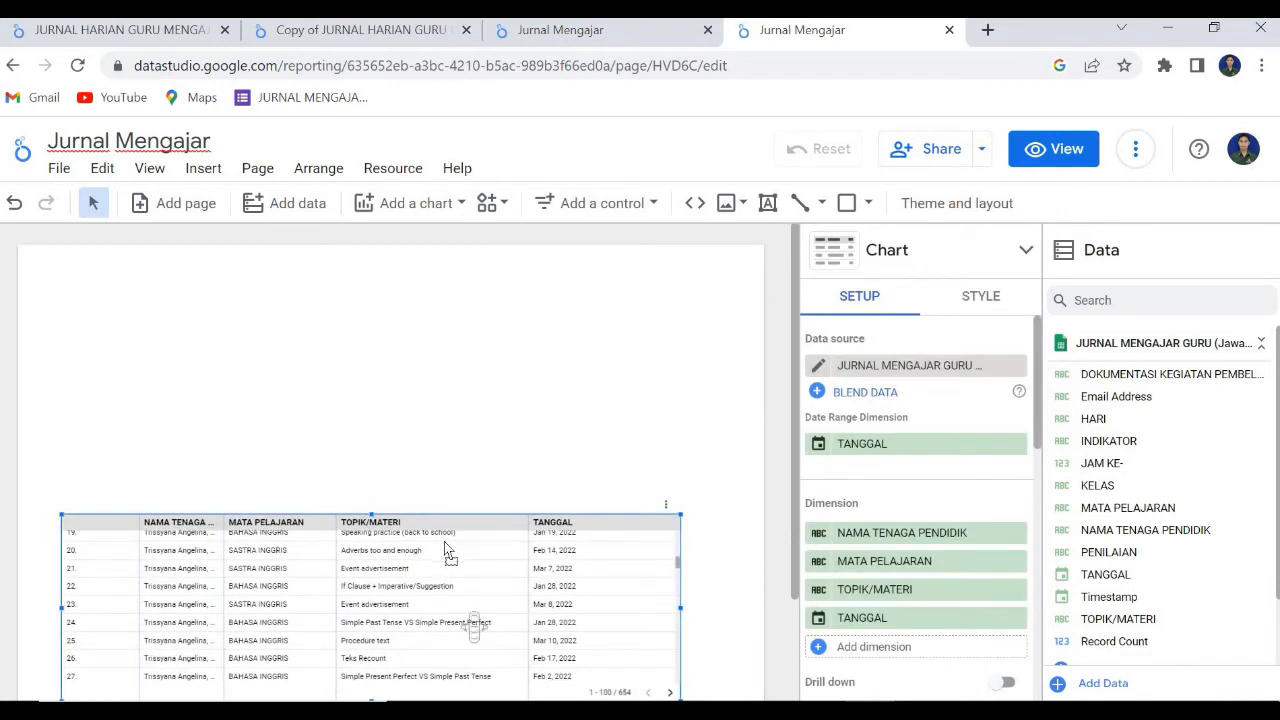
Insert a fixed-size list control in the page's upper left area and move the table down to leave a gap below it.
left_click(590, 204)
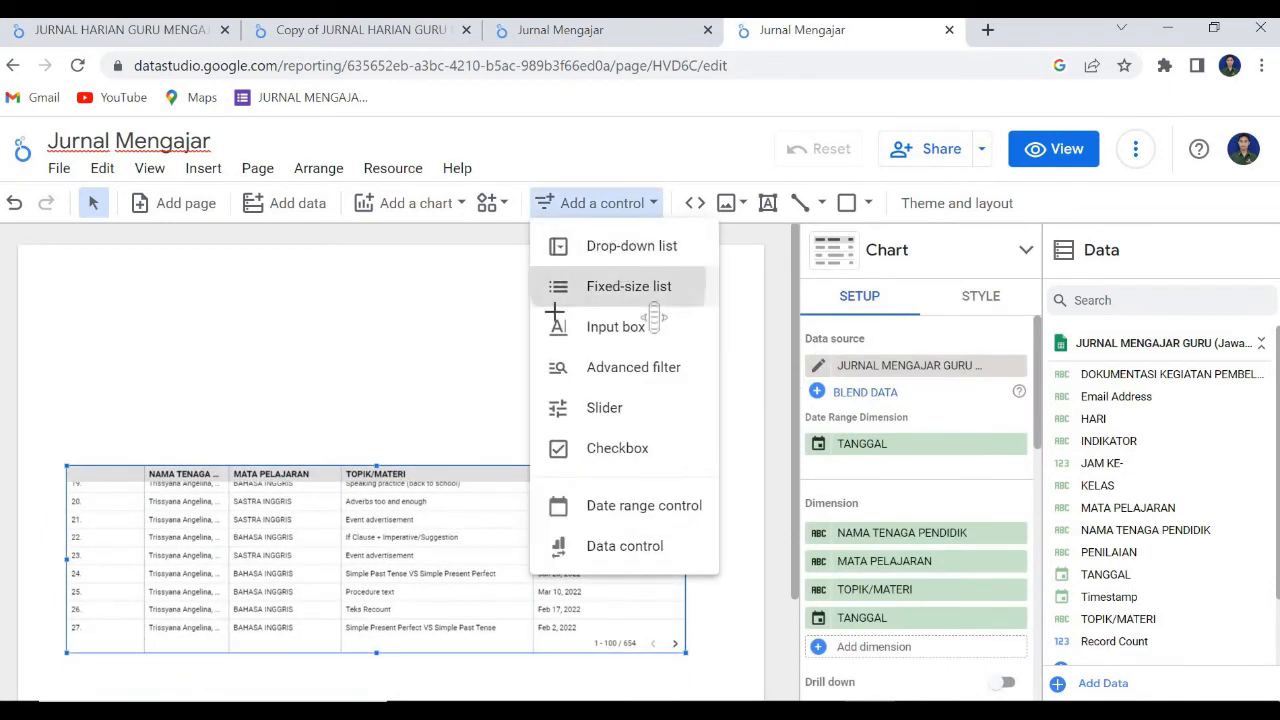
left_click(556, 296)
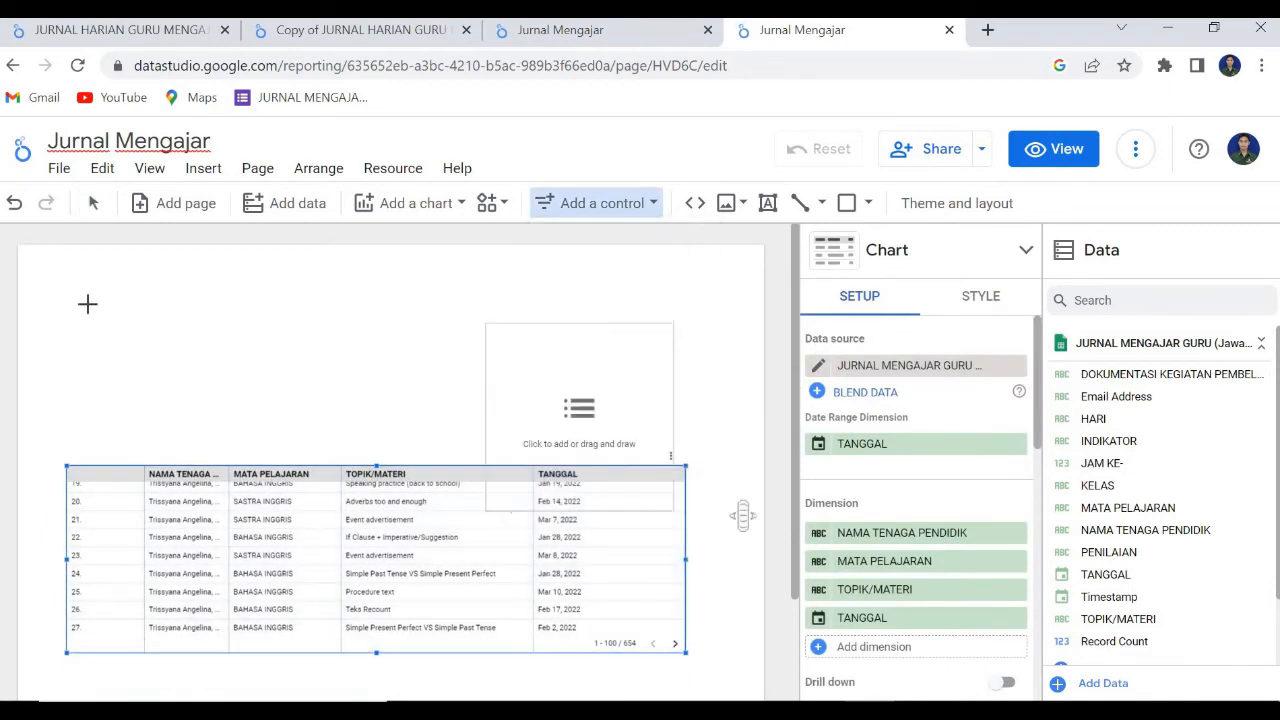
left_click(164, 326)
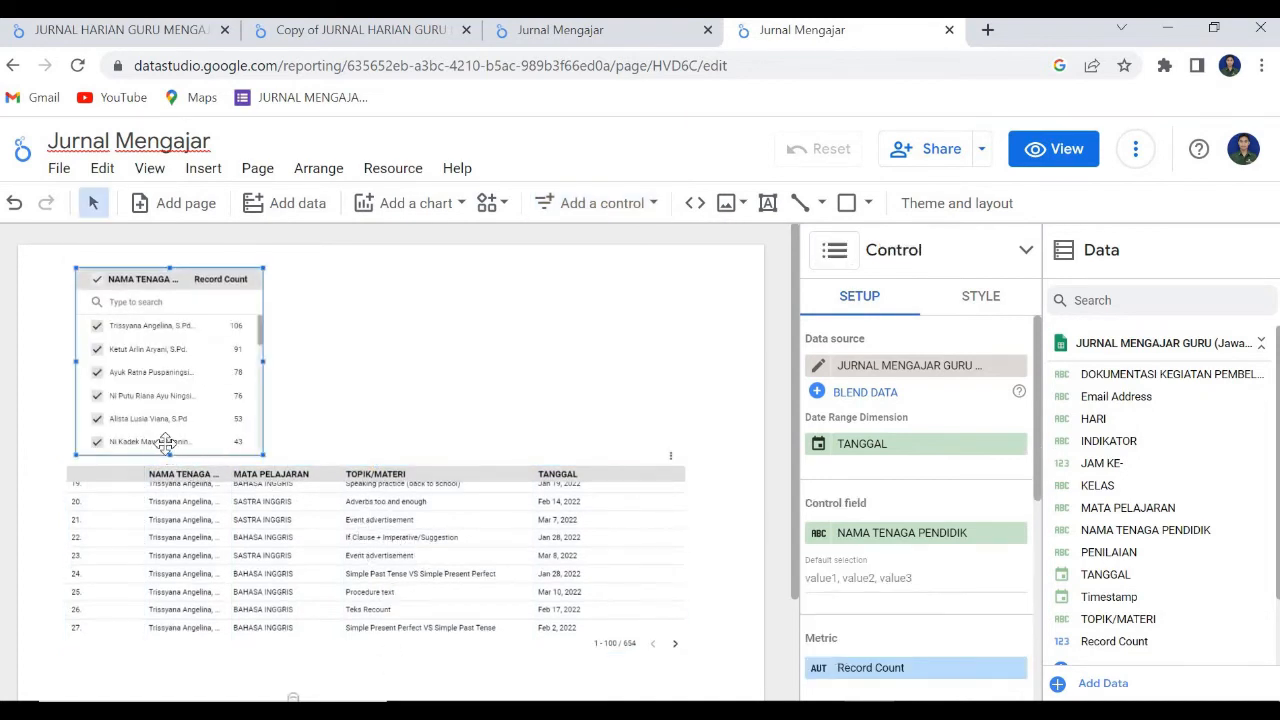
left_click_drag(173, 488, 171, 525)
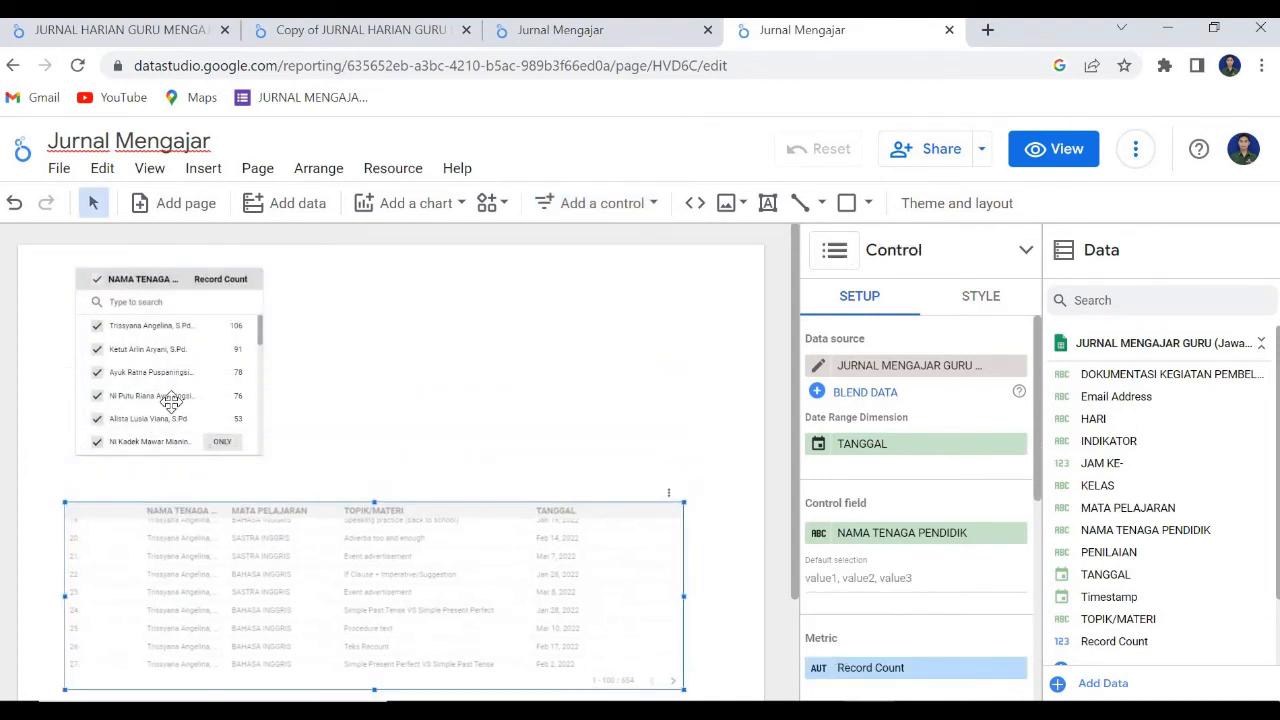
Shorten the list control to about half its height and place it just above the table.
left_click(171, 402)
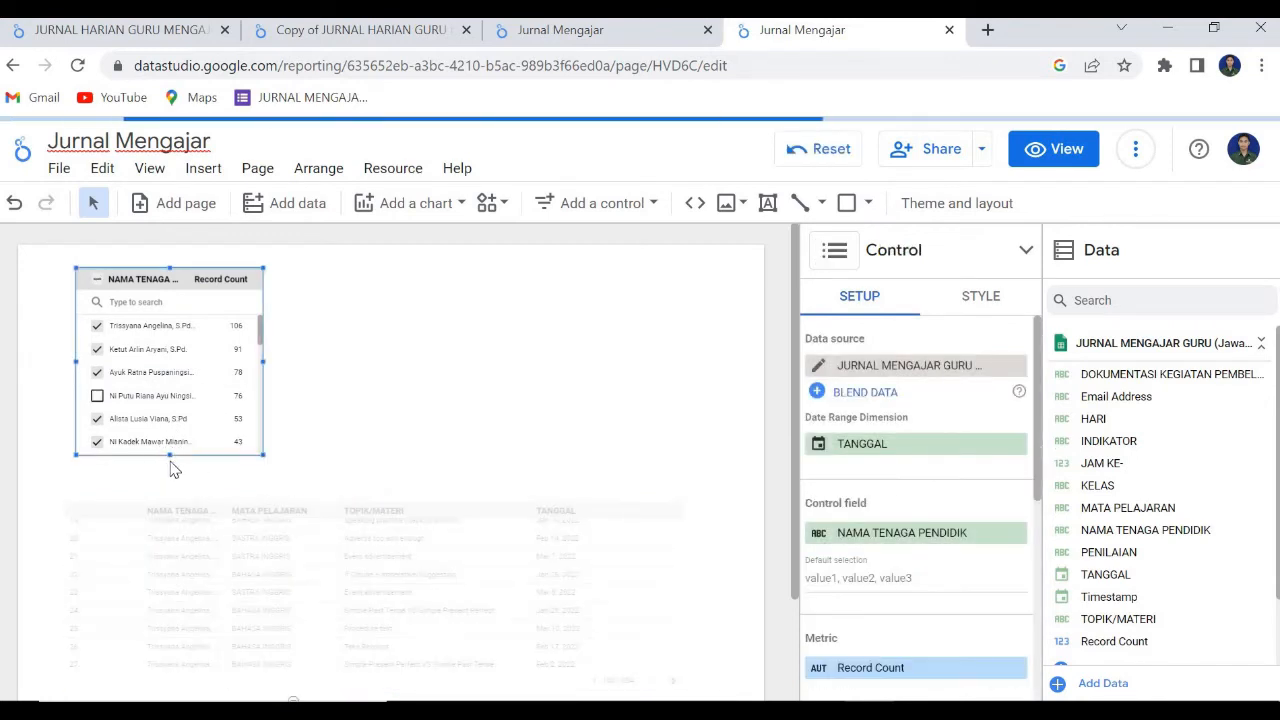
left_click_drag(169, 456, 170, 364)
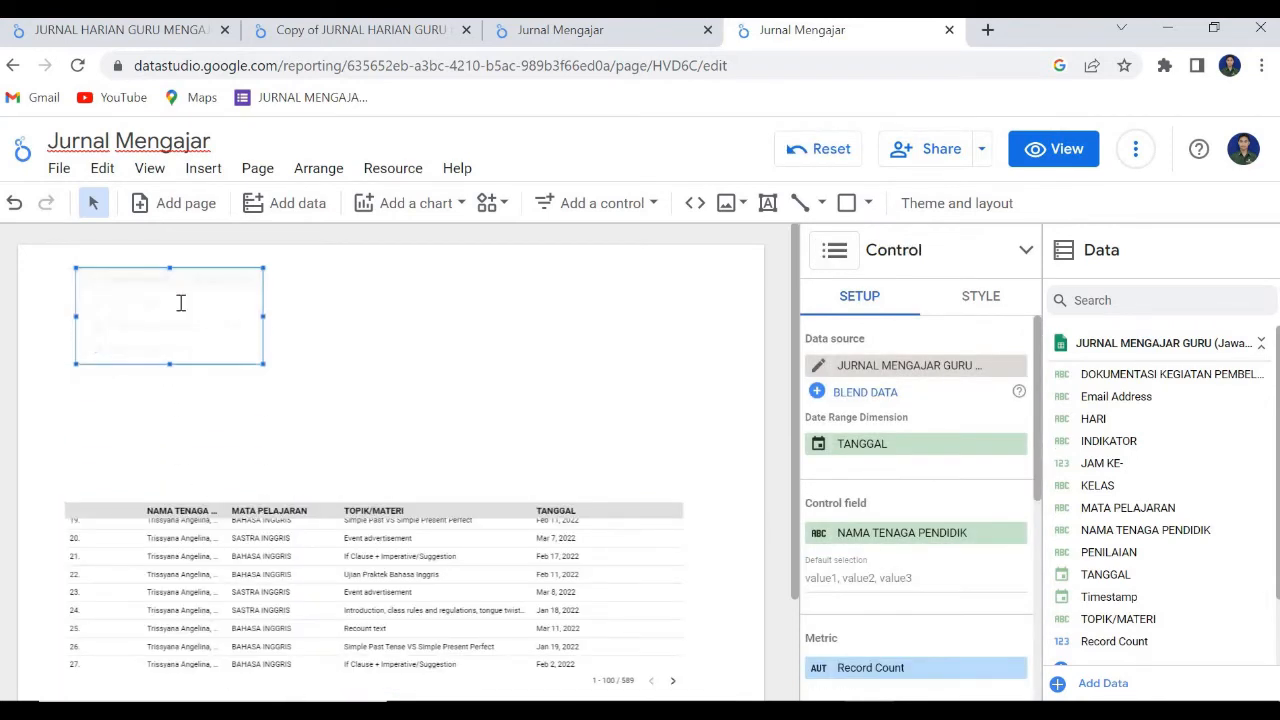
left_click_drag(176, 276, 171, 403)
left_click(517, 415)
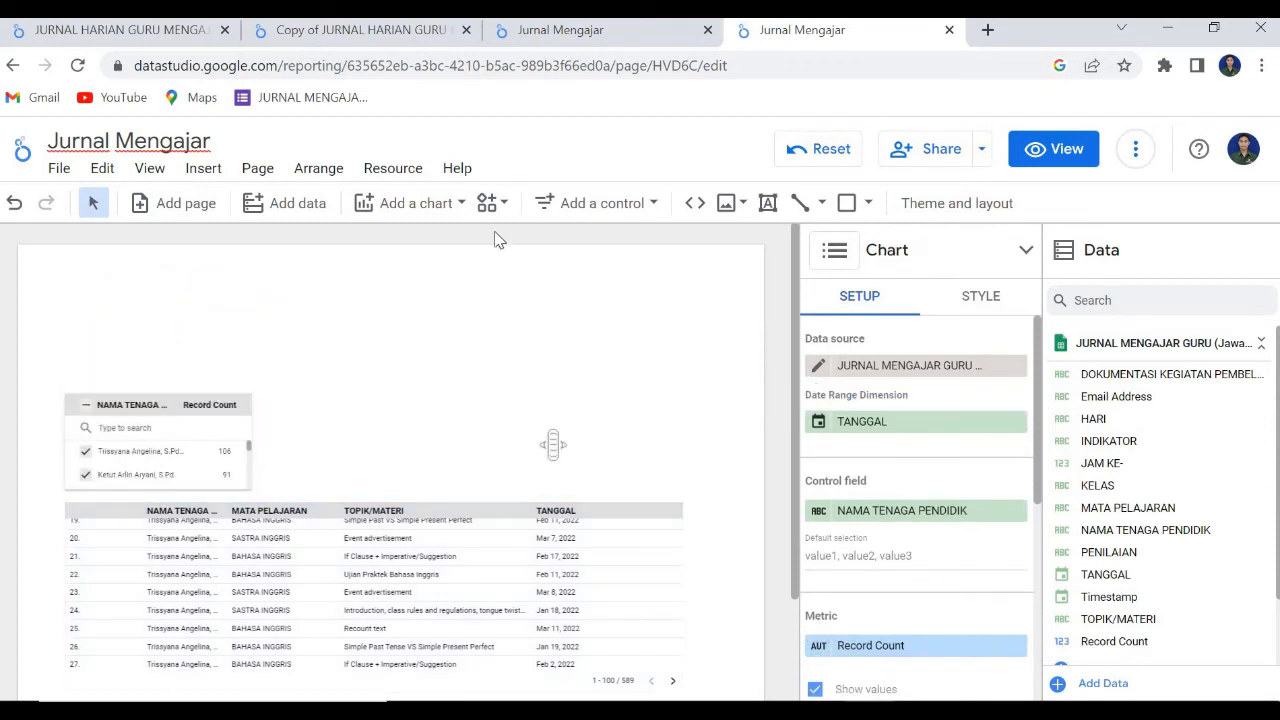
Copy the letterhead image and the JURNAL HARIAN GURU MENGAJAR SMAN BALI MANDARA title from the other Jurnal Mengajar report into this one.
left_click(524, 34)
left_click(408, 300)
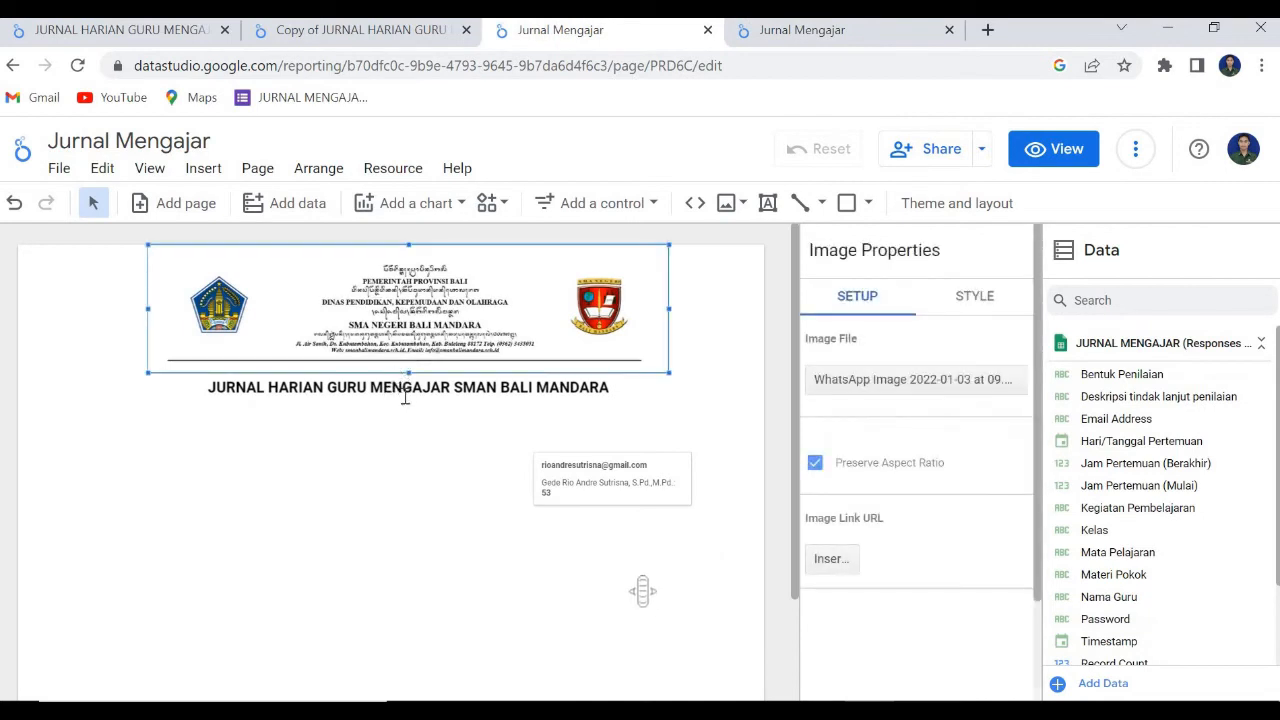
left_click(405, 390, "shift")
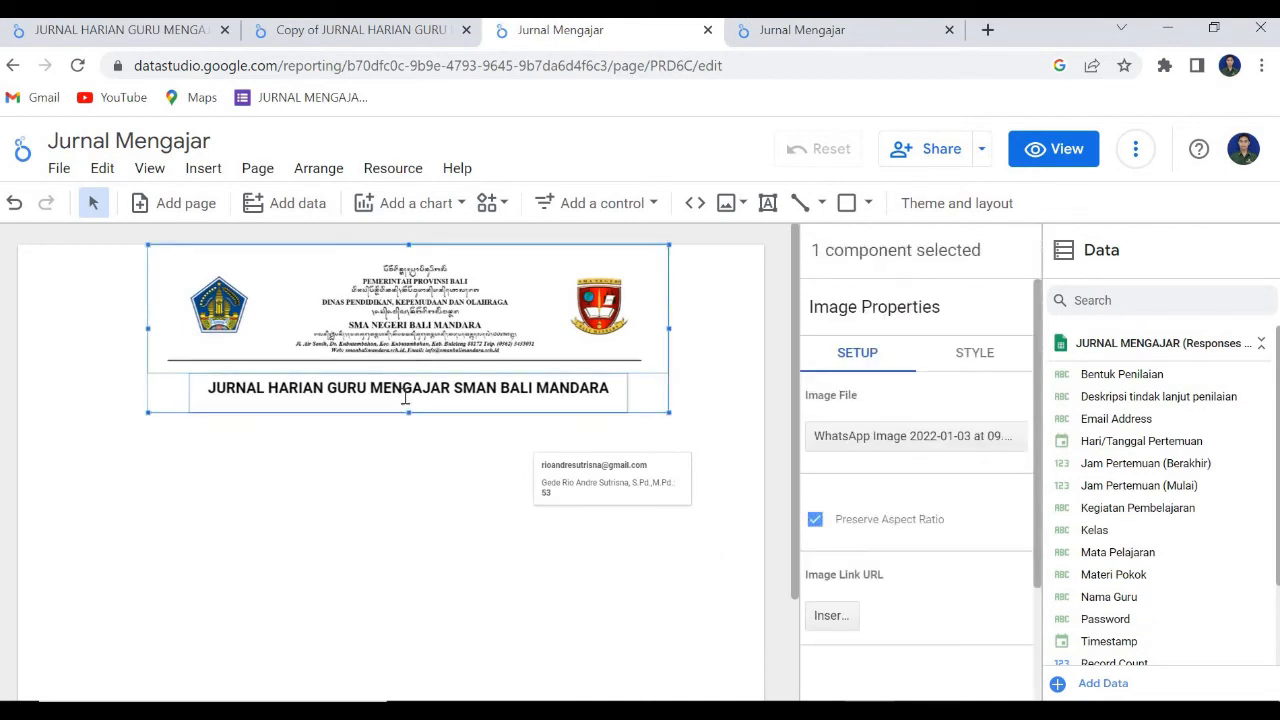
left_click(795, 32)
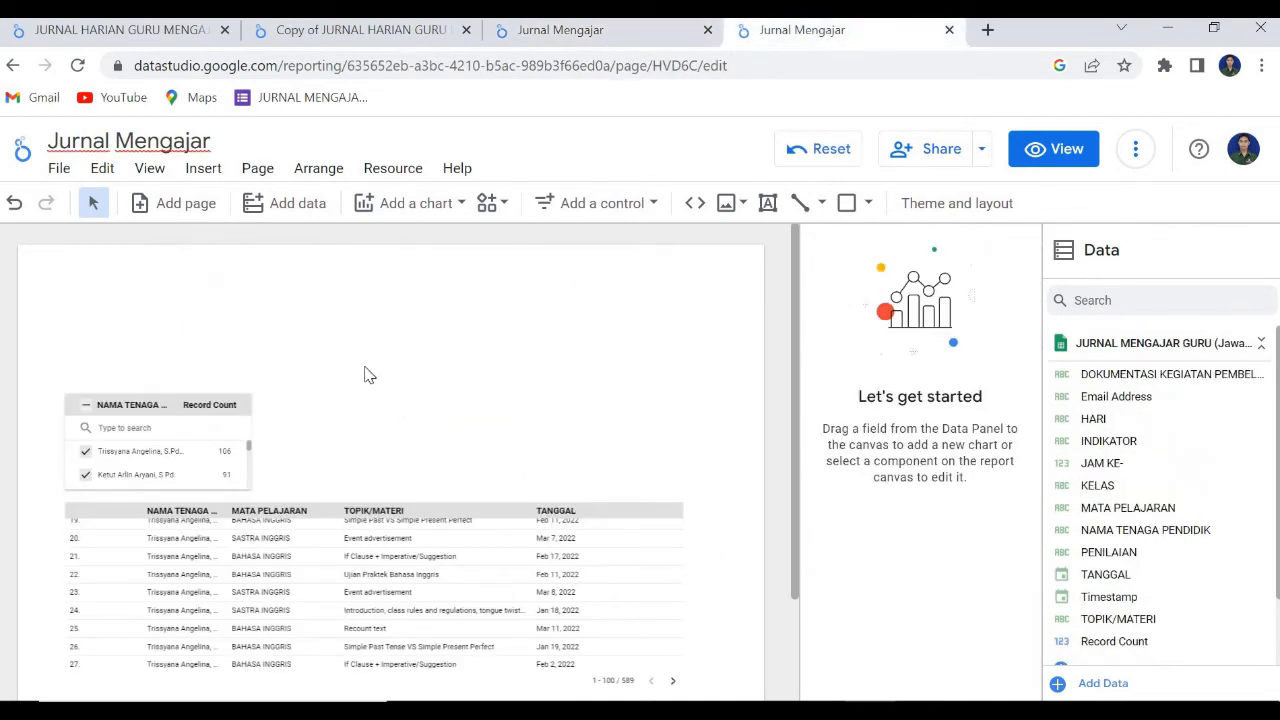
key("ctrl+v")
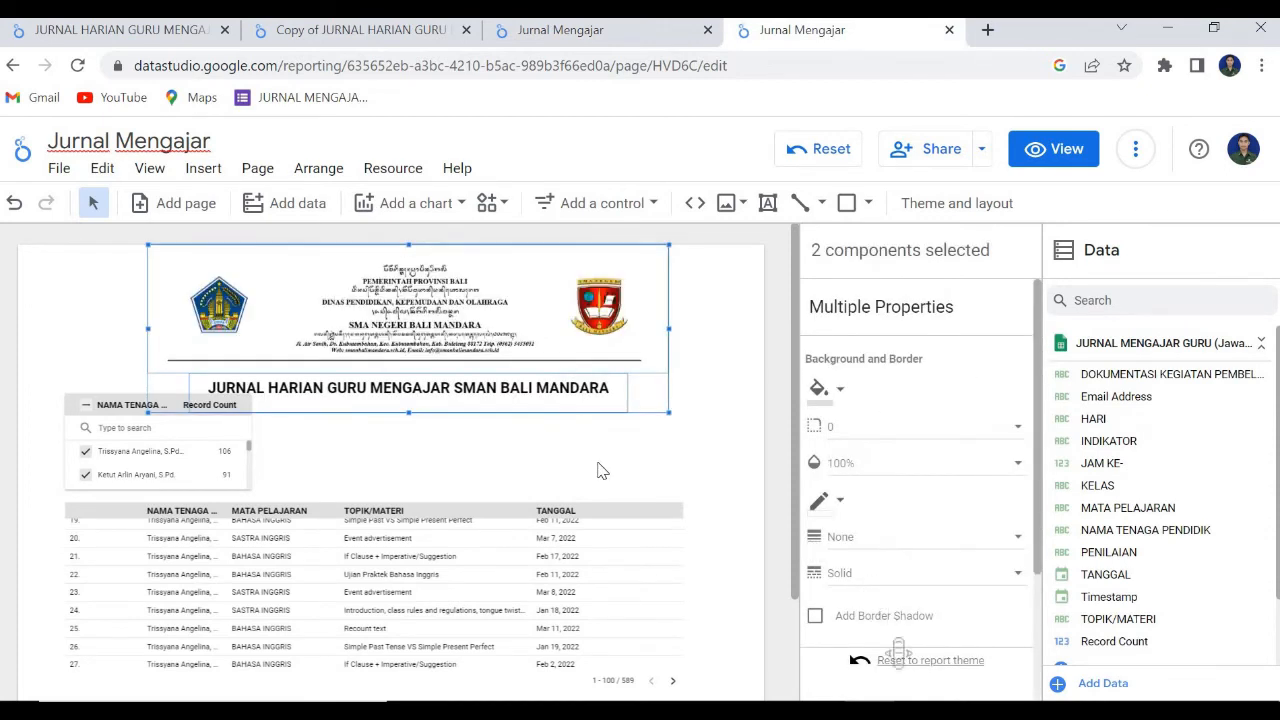
left_click(290, 465)
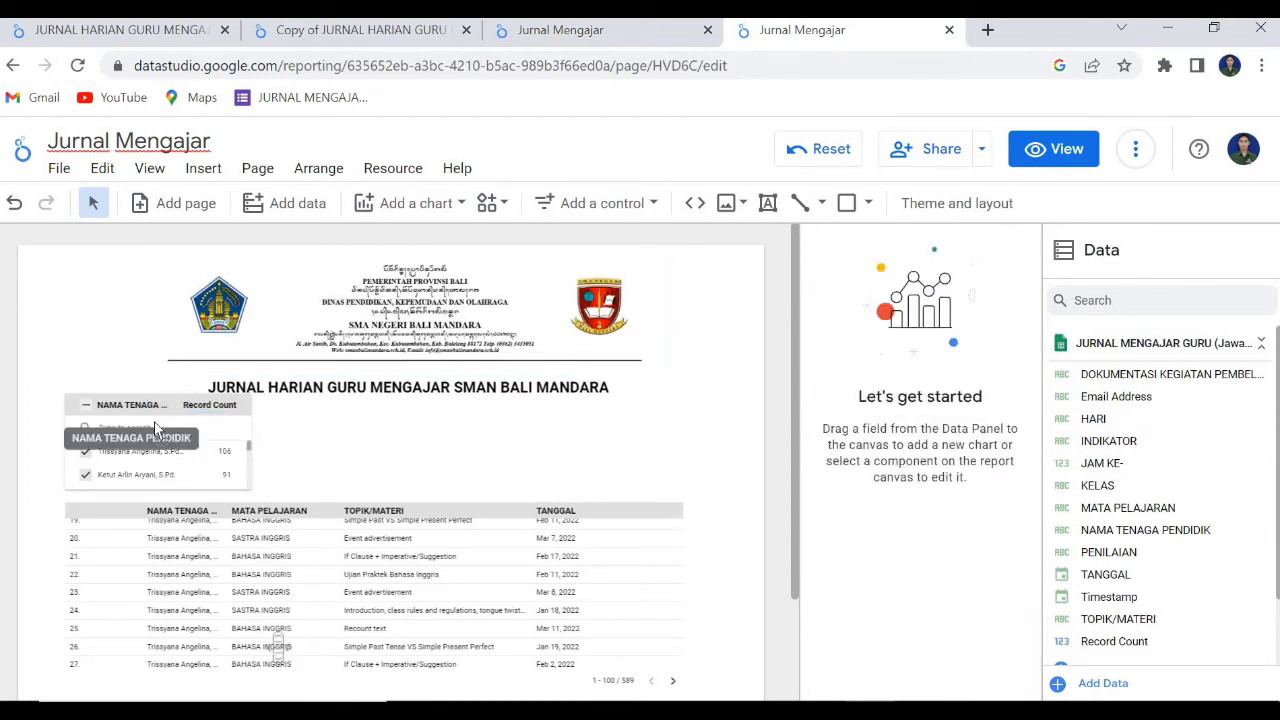
Widen the list control and move both the table and the control further down, leaving space below the title.
mouse_move(159, 416)
left_mouse_down()
mouse_move(152, 428)
mouse_move(170, 414)
left_mouse_up()
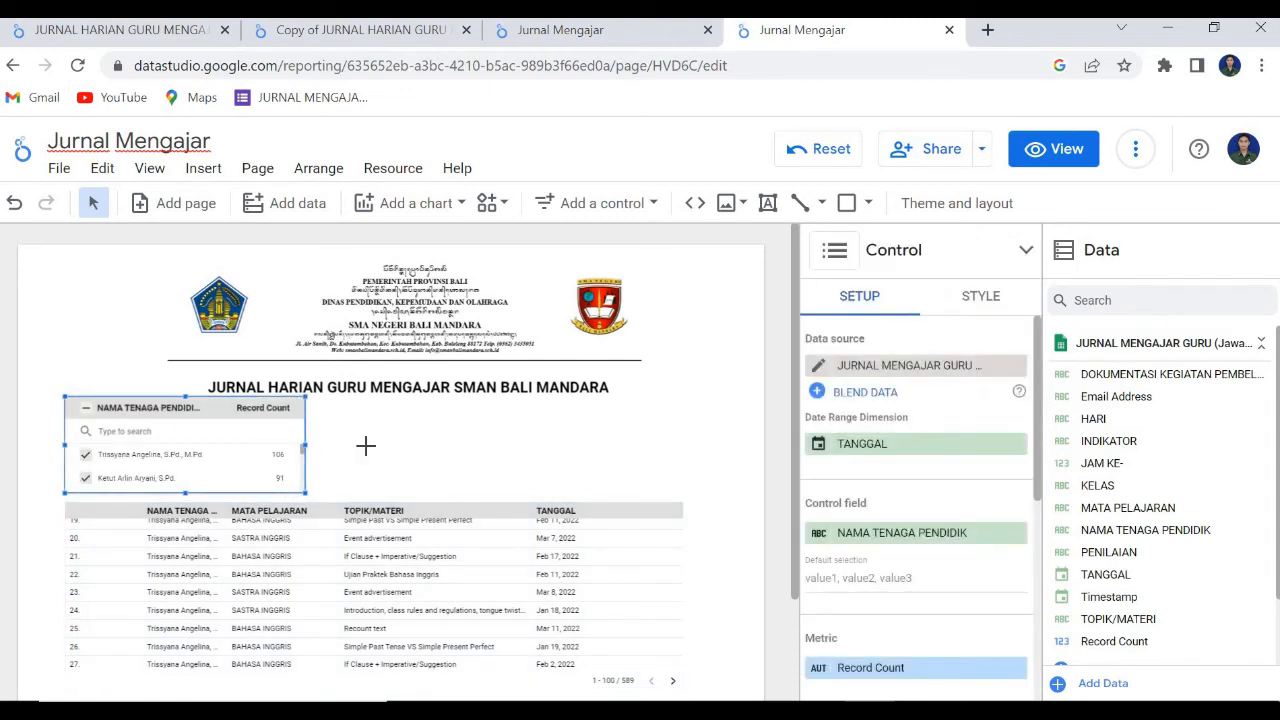
left_click(457, 489)
scroll(483, 636, "down", 5)
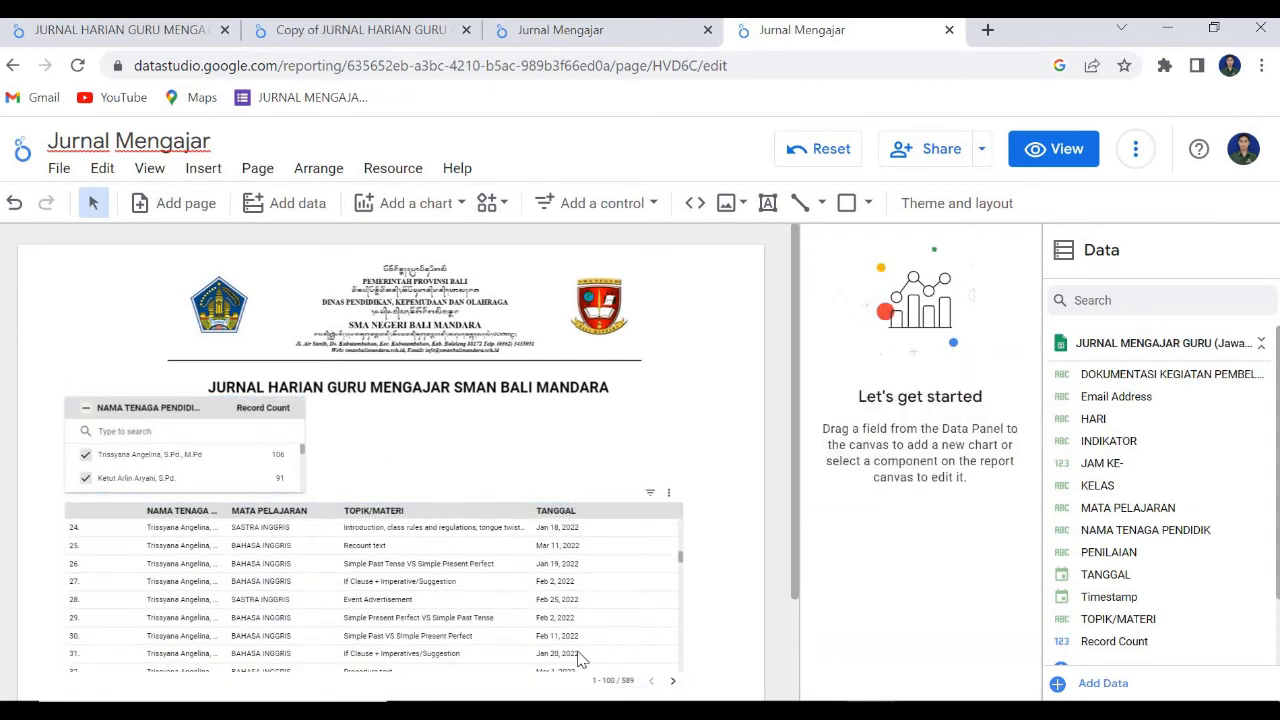
scroll(600, 515, "down", 2)
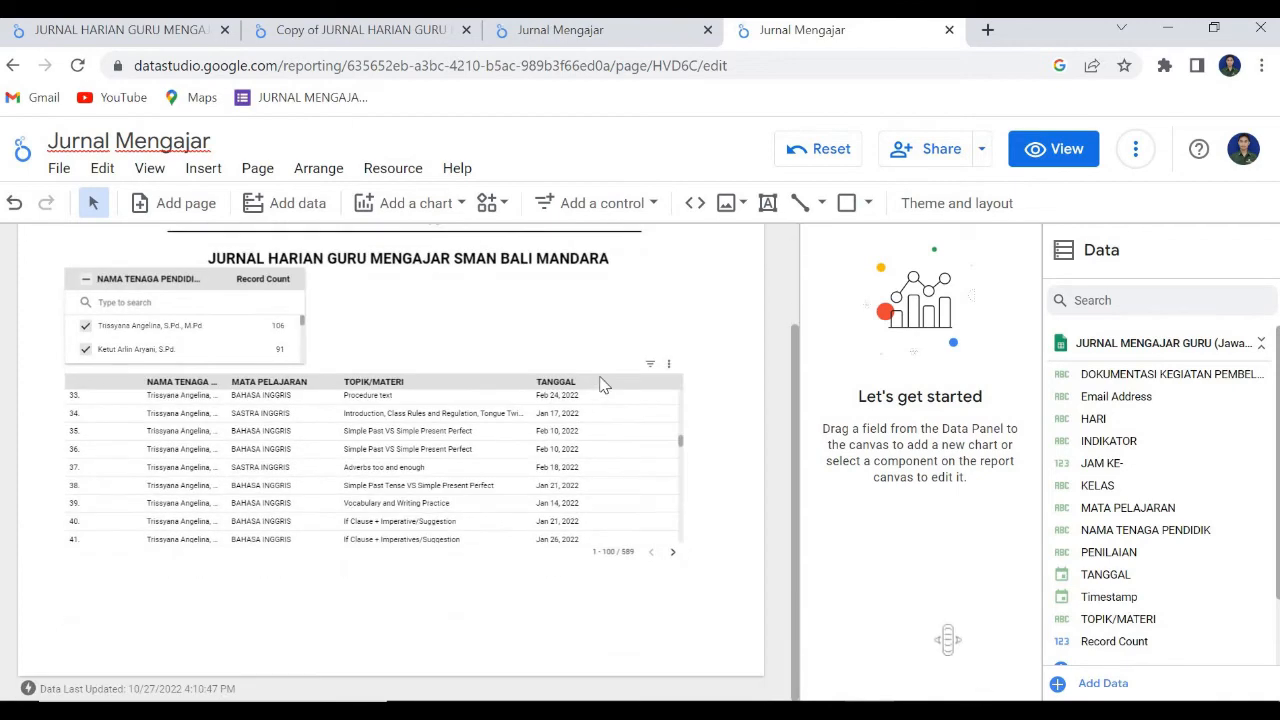
left_click(507, 477)
left_click_drag(507, 520, 502, 606)
left_click_drag(240, 318, 243, 386)
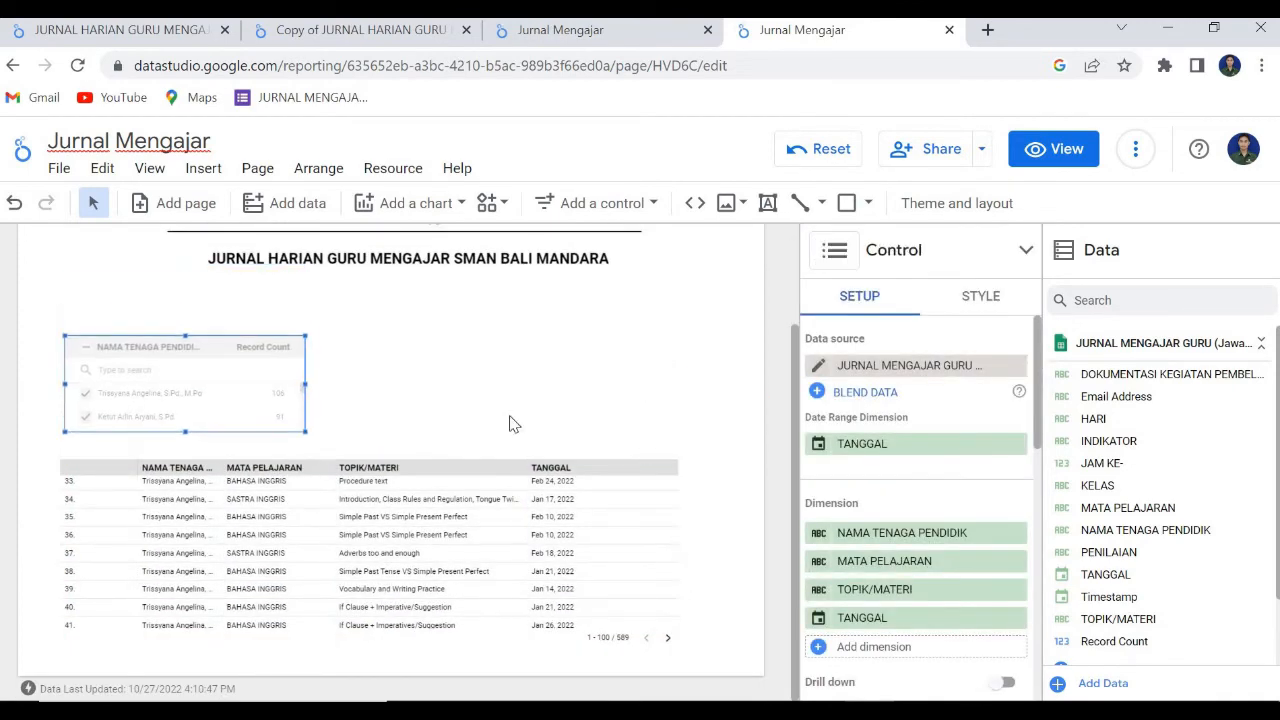
Set the table's header background color to red.
left_click(499, 479)
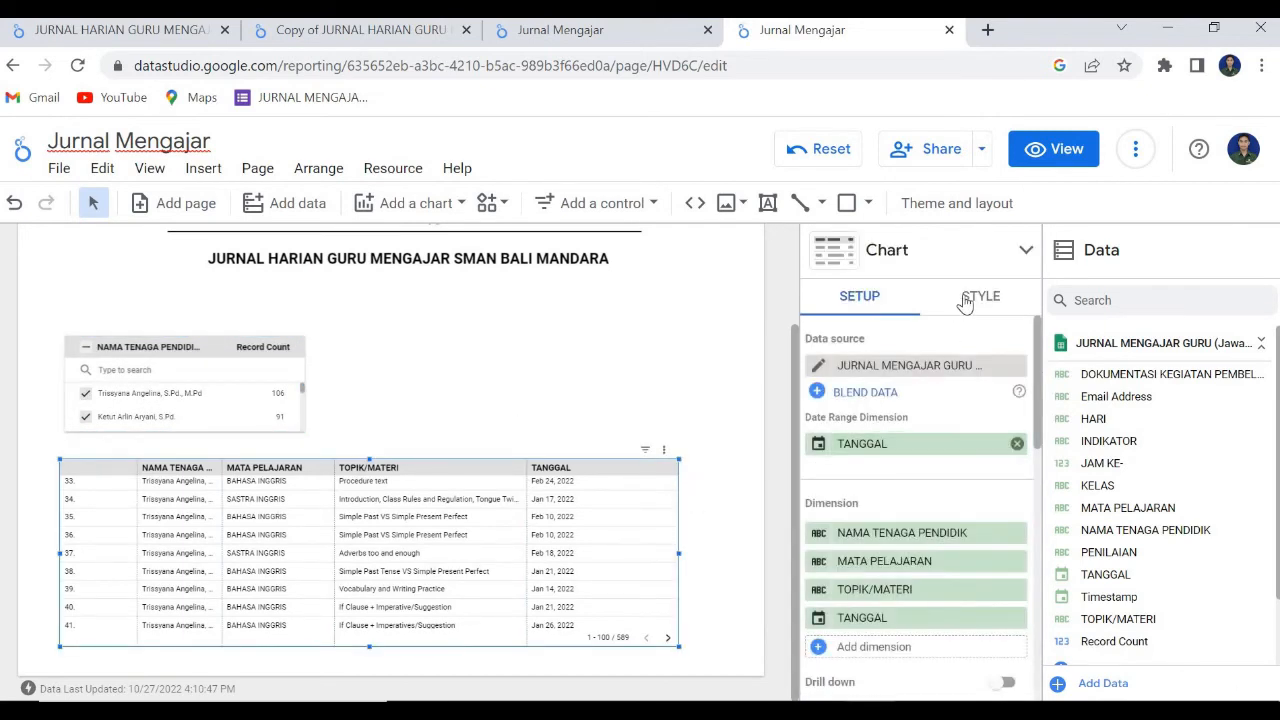
left_click(978, 297)
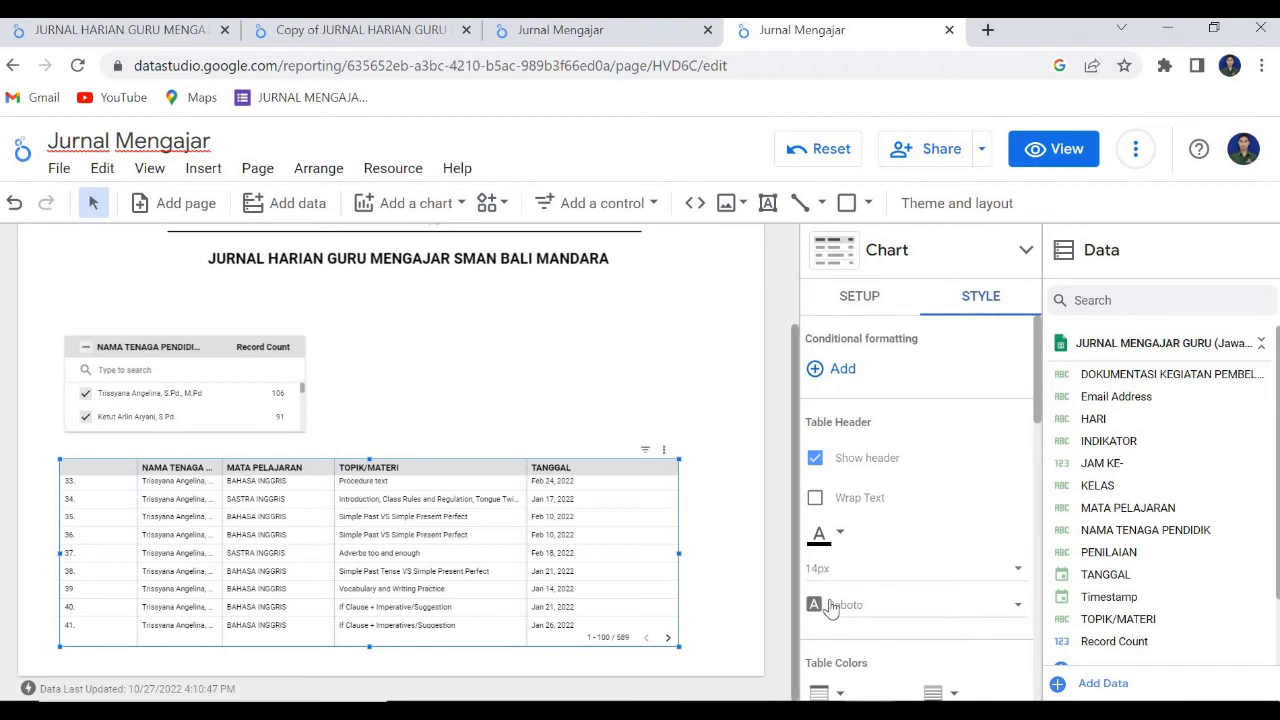
scroll(890, 635, "down", 3)
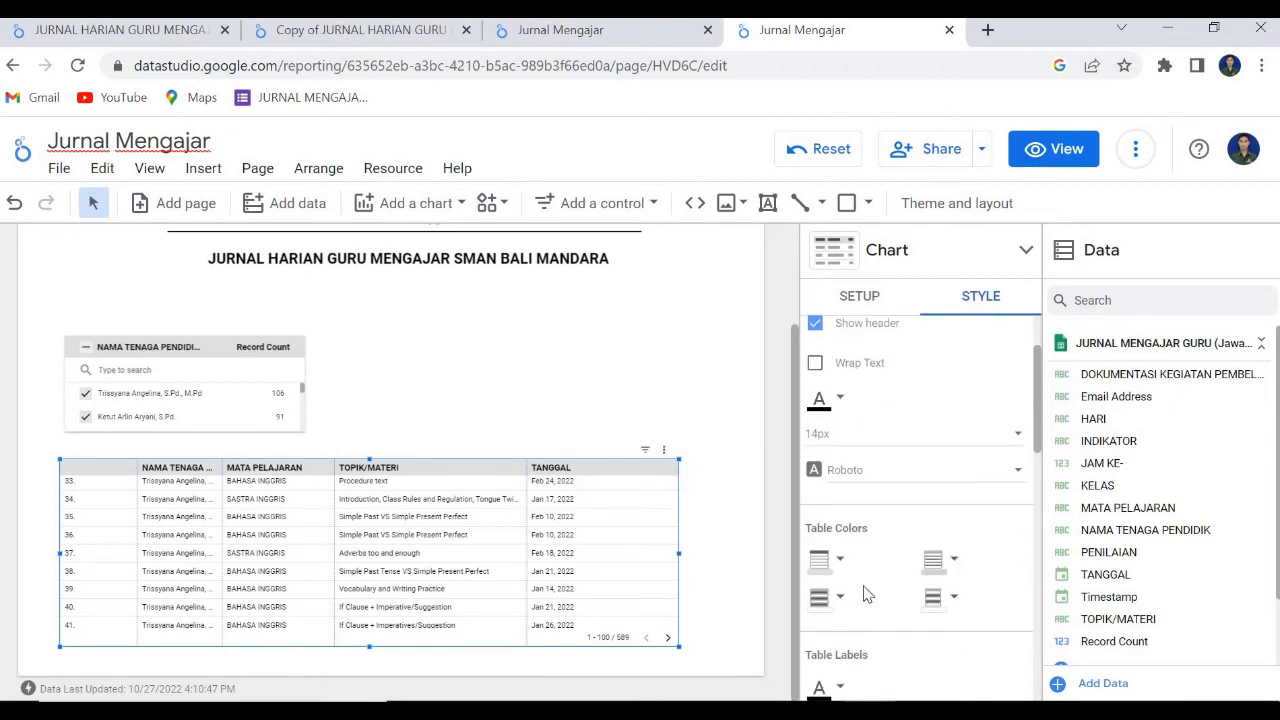
scroll(855, 492, "down", 3)
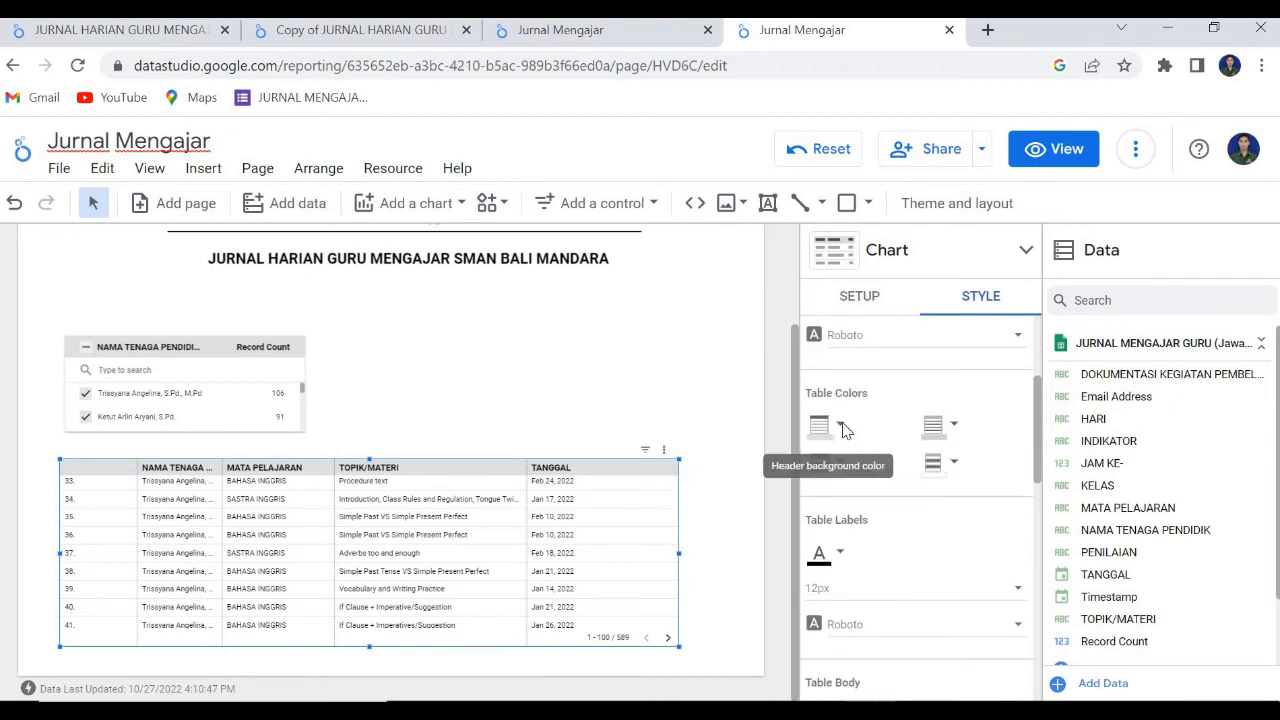
left_click(841, 426)
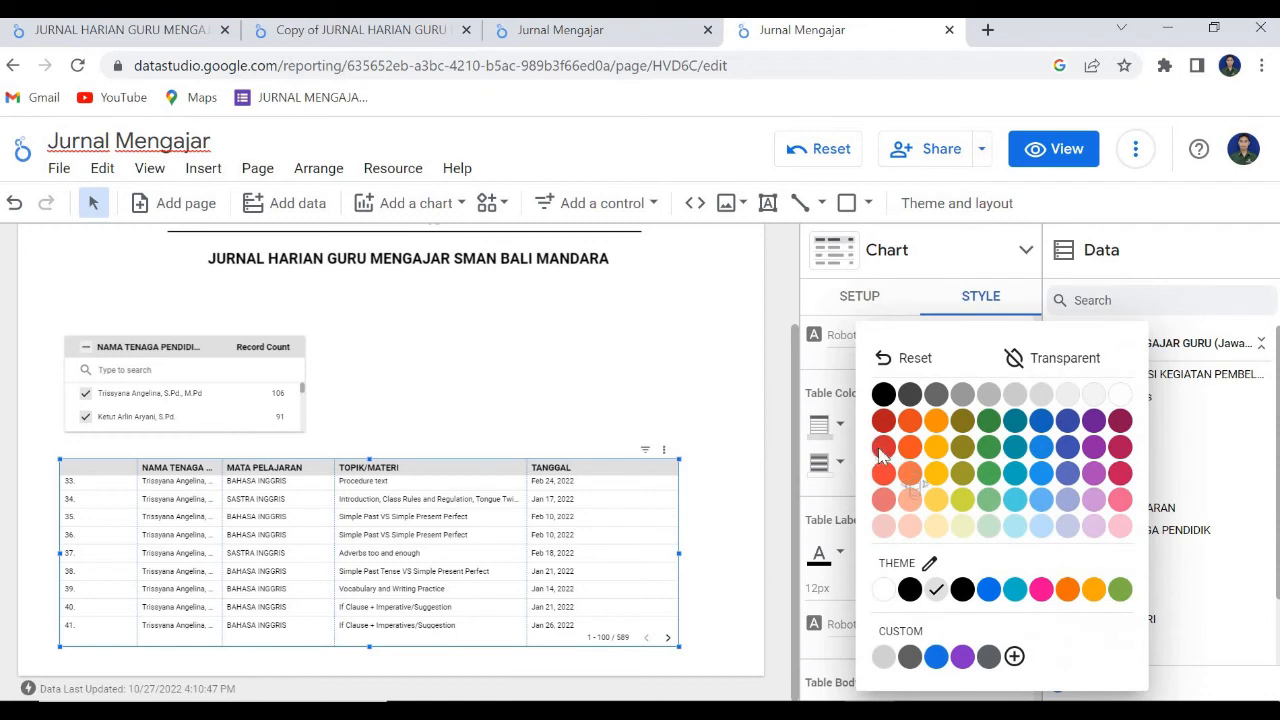
left_click(881, 448)
left_click(560, 390)
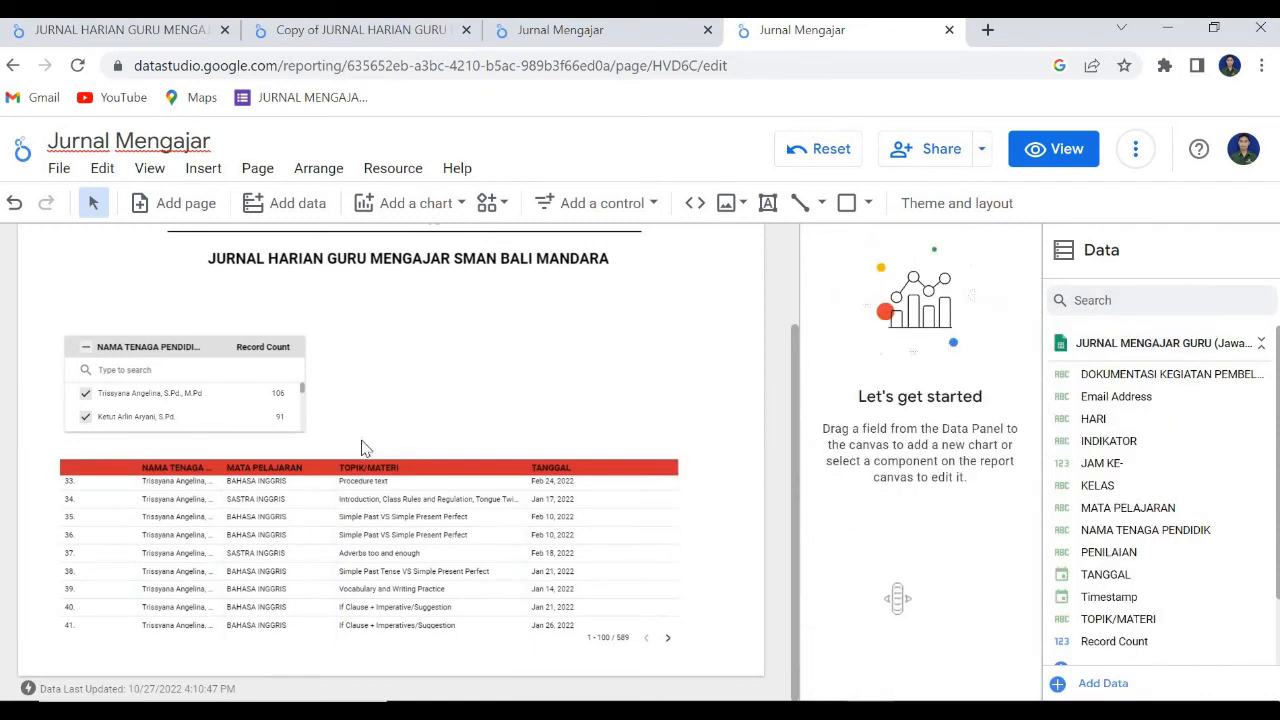
Switch the report to view mode and filter it to only the second teacher in the NAMA TENAGA PENDIDIK list.
left_click(1063, 149)
scroll(625, 626, "down", 3)
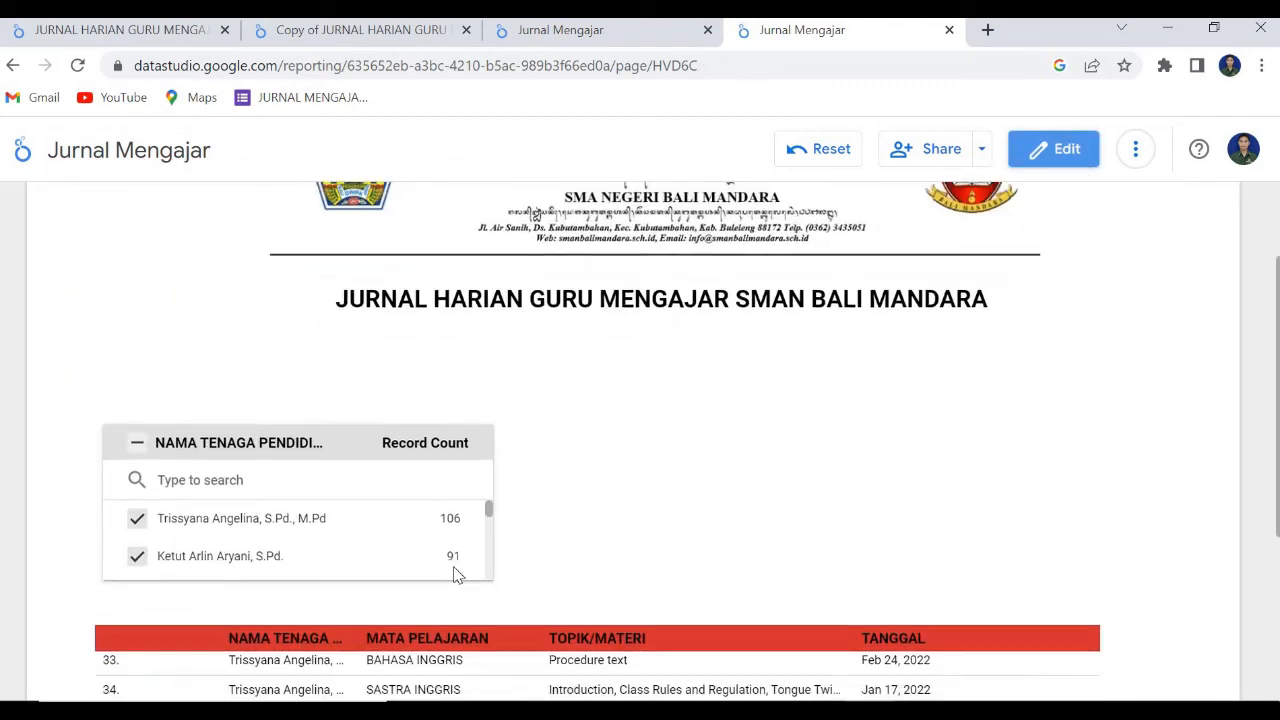
scroll(386, 406, "down", 2)
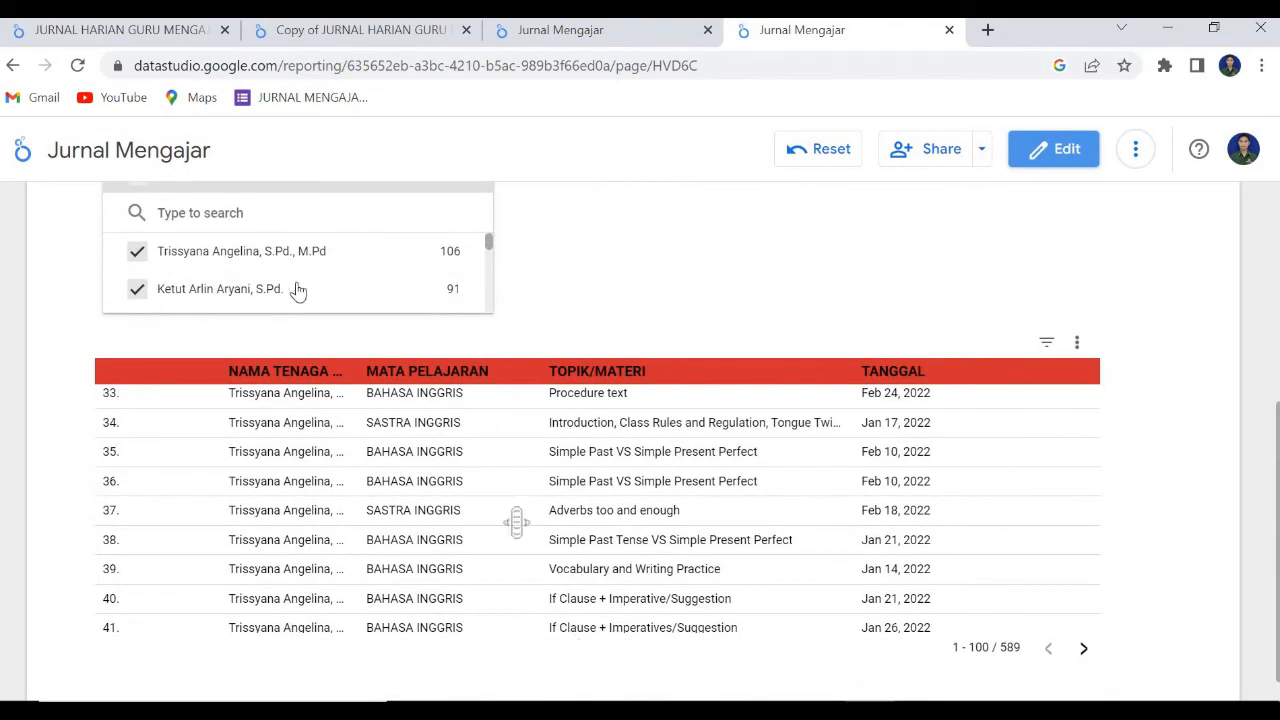
mouse_move(314, 303)
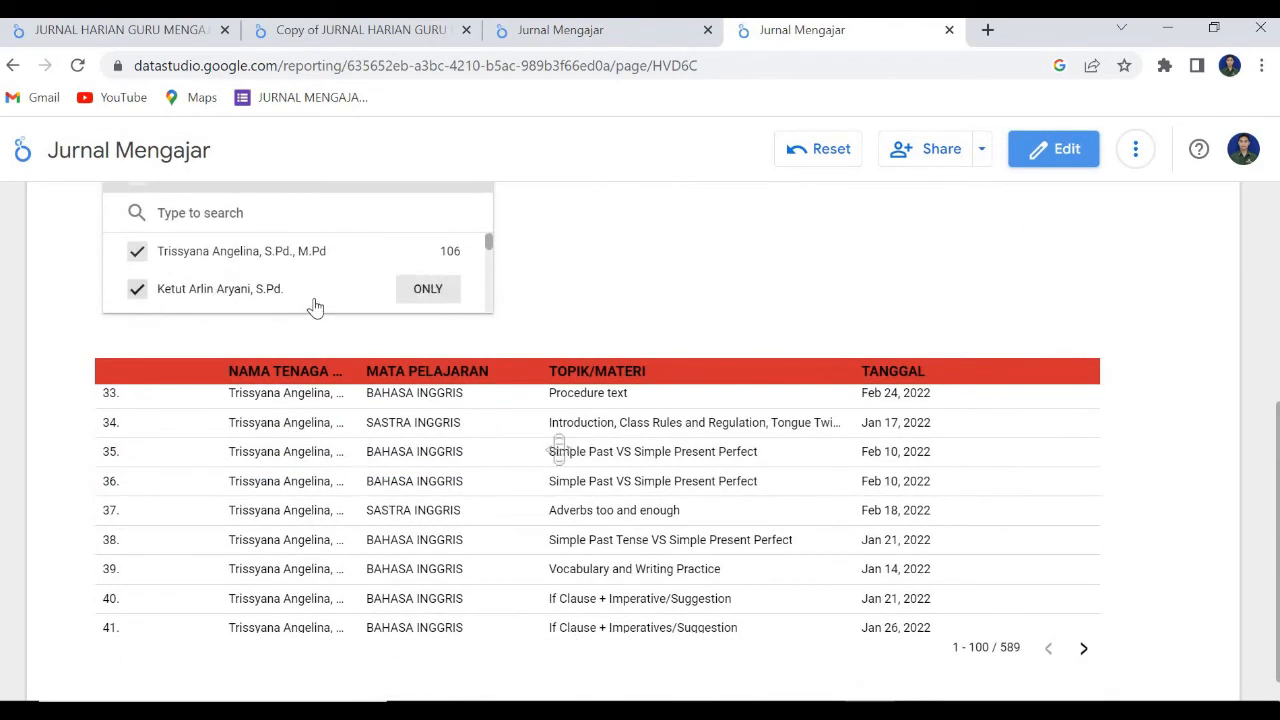
left_click(427, 290)
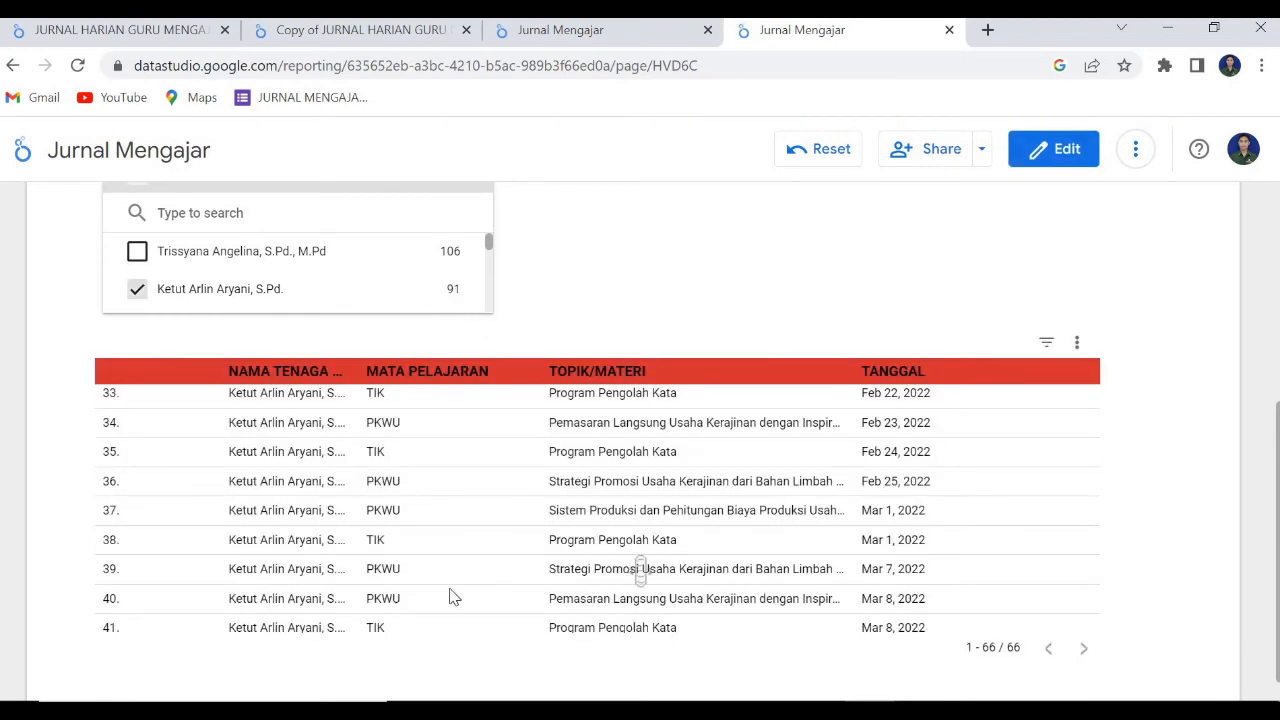
Examine the filtered table's journal entries from the first row to the last.
scroll(420, 585, "up", 10)
scroll(563, 600, "up", 4)
scroll(563, 600, "down", 4)
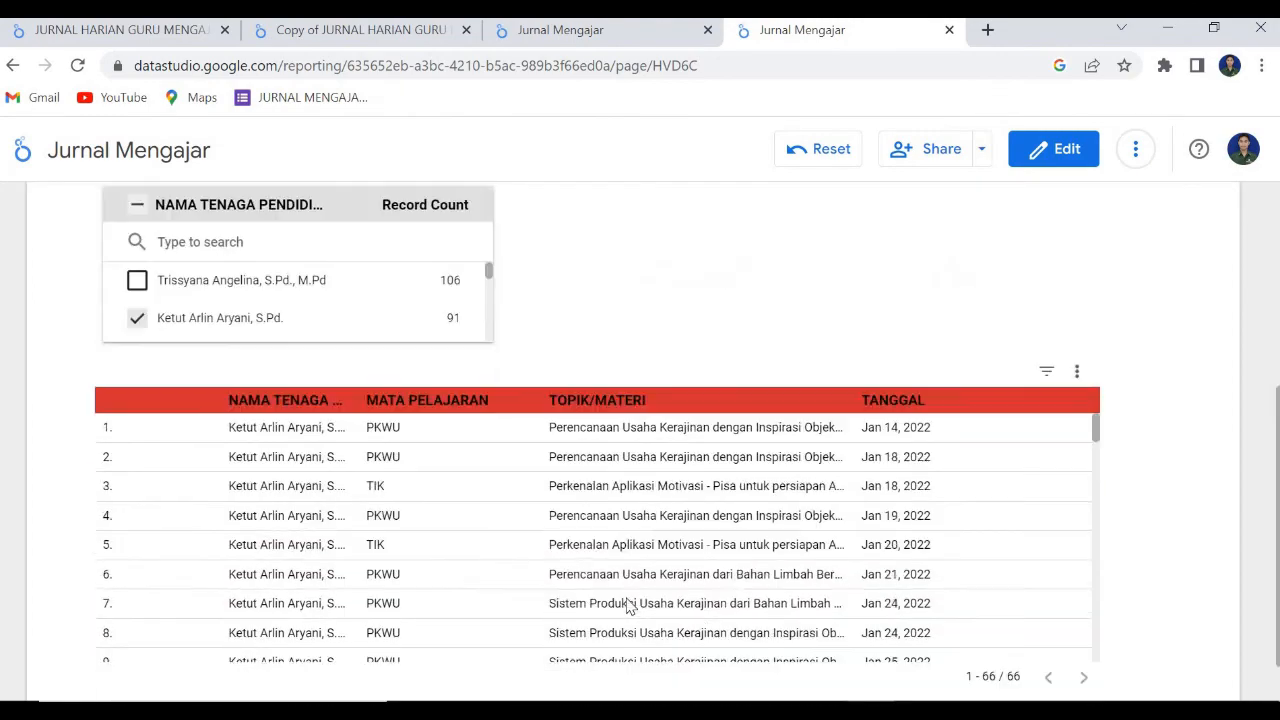
scroll(850, 540, "down", 2)
scroll(883, 560, "down", 3)
scroll(890, 570, "down", 15)
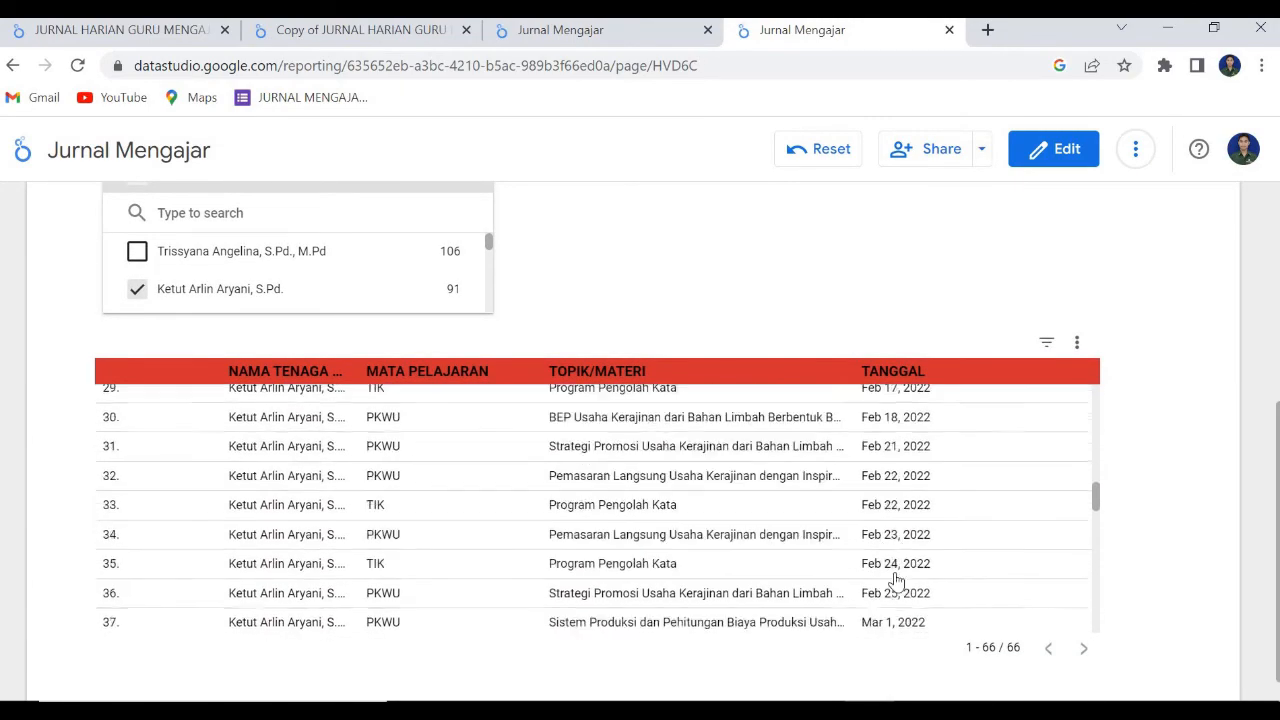
scroll(922, 578, "down", 1)
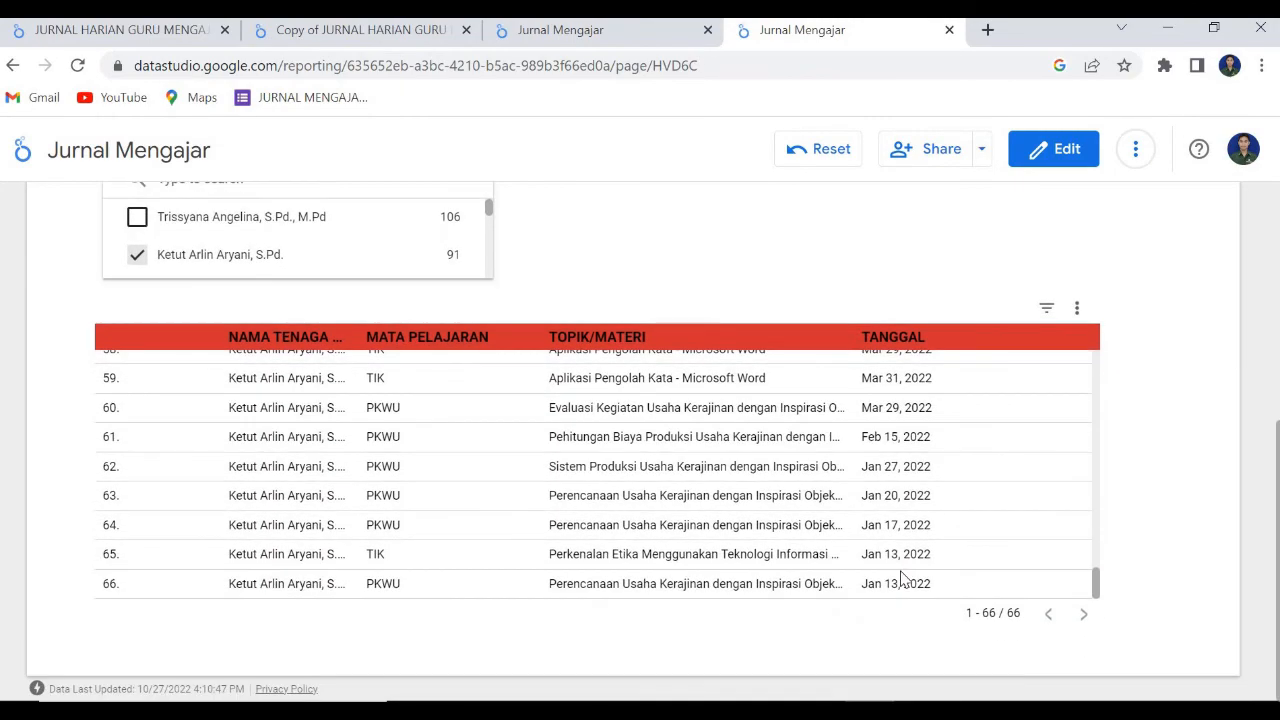